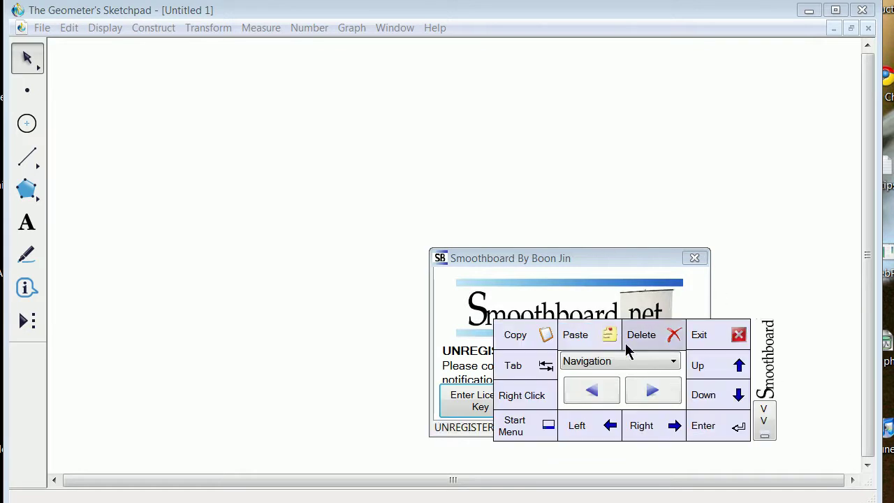
Enable Smoothboard annotation with black ink and draw a large loop near the centre and a circle to the left
{"action": "left_click", "coordinate": [635, 362]}
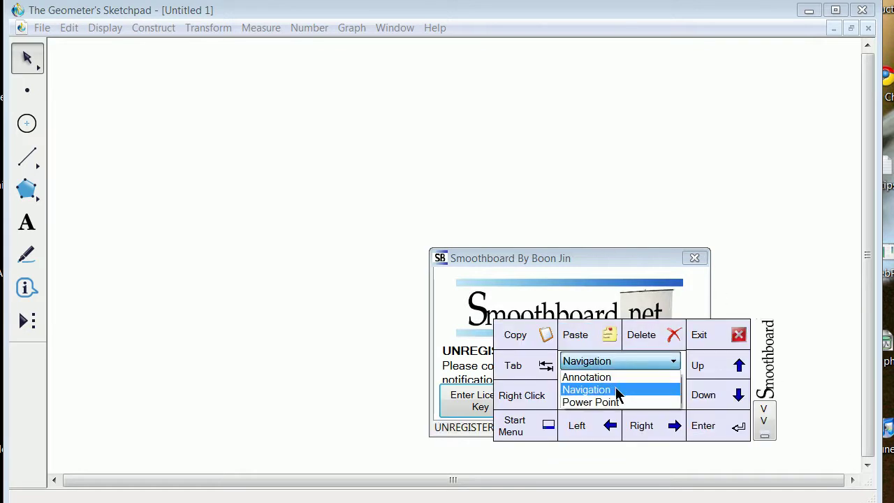
{"action": "left_click", "coordinate": [616, 376]}
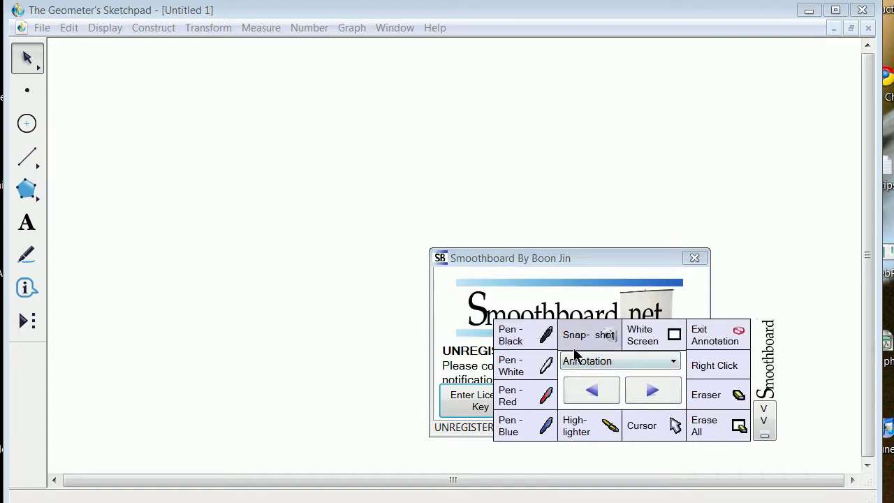
{"action": "left_click", "coordinate": [529, 328]}
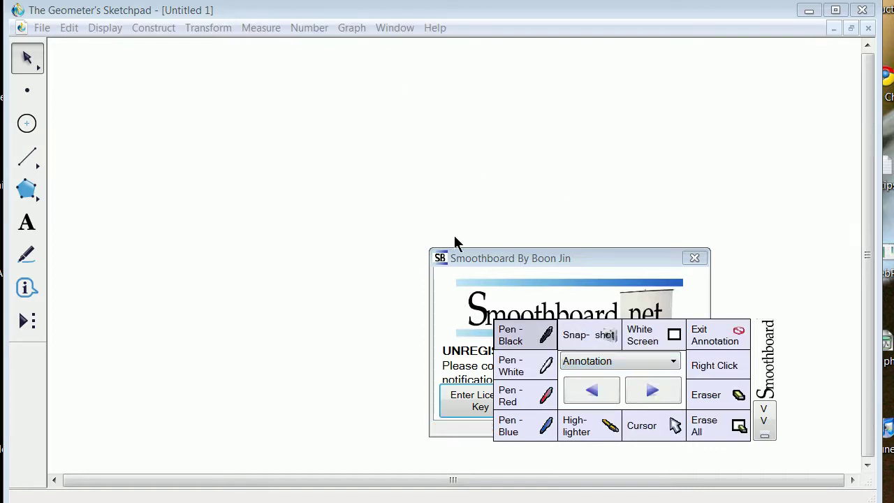
{"action": "left_click", "coordinate": [534, 337]}
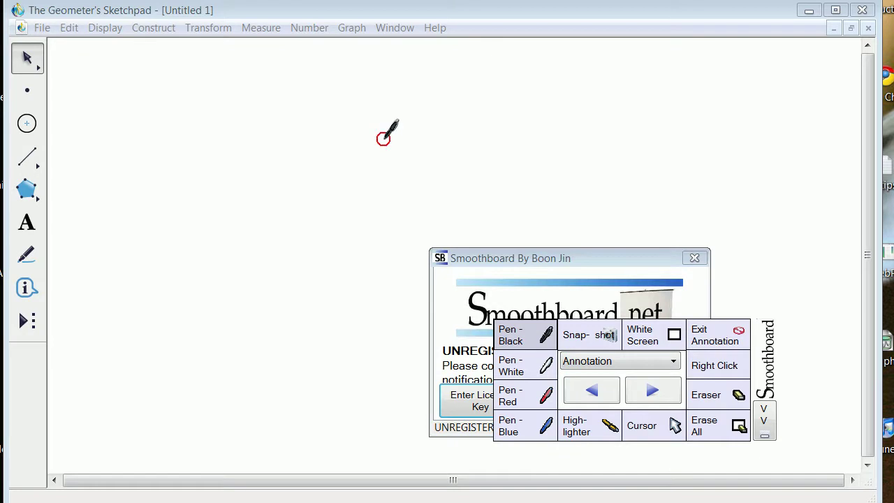
{"action": "mouse_move", "coordinate": [383, 138]}
{"action": "left_mouse_down"}
{"action": "mouse_move", "coordinate": [413, 116]}
{"action": "mouse_move", "coordinate": [401, 96]}
{"action": "mouse_move", "coordinate": [389, 113]}
{"action": "mouse_move", "coordinate": [409, 121]}
{"action": "mouse_move", "coordinate": [389, 106]}
{"action": "mouse_move", "coordinate": [384, 152]}
{"action": "mouse_move", "coordinate": [414, 149]}
{"action": "mouse_move", "coordinate": [409, 72]}
{"action": "mouse_move", "coordinate": [388, 70]}
{"action": "mouse_move", "coordinate": [358, 86]}
{"action": "mouse_move", "coordinate": [336, 113]}
{"action": "mouse_move", "coordinate": [324, 163]}
{"action": "mouse_move", "coordinate": [338, 198]}
{"action": "mouse_move", "coordinate": [396, 216]}
{"action": "mouse_move", "coordinate": [448, 191]}
{"action": "mouse_move", "coordinate": [460, 148]}
{"action": "mouse_move", "coordinate": [453, 80]}
{"action": "mouse_move", "coordinate": [431, 63]}
{"action": "mouse_move", "coordinate": [402, 62]}
{"action": "mouse_move", "coordinate": [362, 85]}
{"action": "left_mouse_up"}
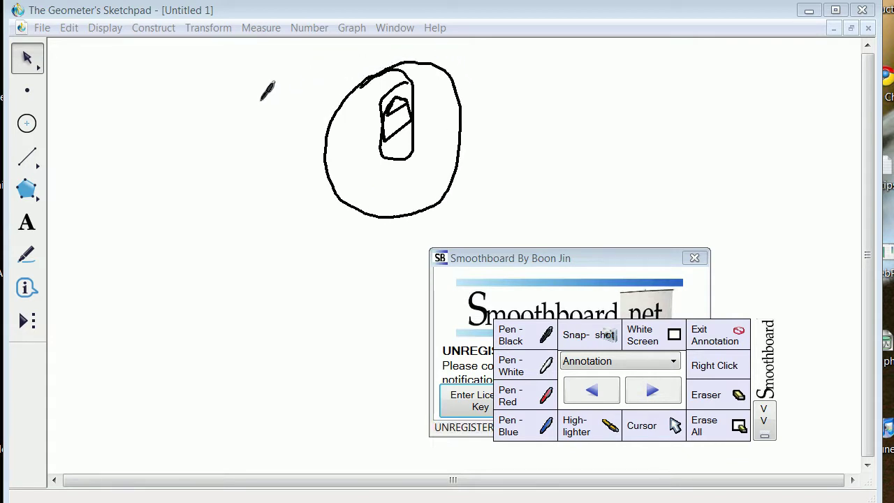
{"action": "mouse_move", "coordinate": [255, 91]}
{"action": "left_mouse_down"}
{"action": "mouse_move", "coordinate": [226, 94]}
{"action": "mouse_move", "coordinate": [205, 108]}
{"action": "mouse_move", "coordinate": [192, 148]}
{"action": "mouse_move", "coordinate": [198, 173]}
{"action": "mouse_move", "coordinate": [234, 185]}
{"action": "mouse_move", "coordinate": [275, 166]}
{"action": "mouse_move", "coordinate": [280, 144]}
{"action": "mouse_move", "coordinate": [256, 89]}
{"action": "left_mouse_up"}
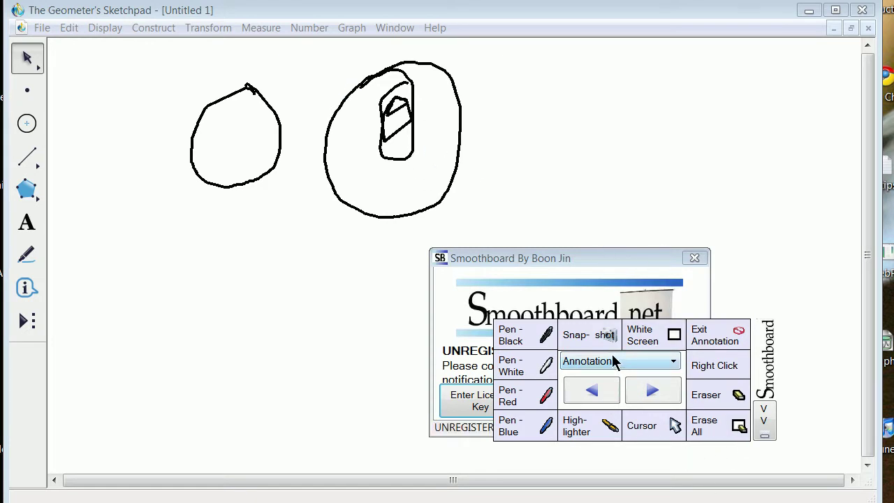
Erase all ink strokes with Erase All and reselect the black pen
{"action": "left_click", "coordinate": [700, 428]}
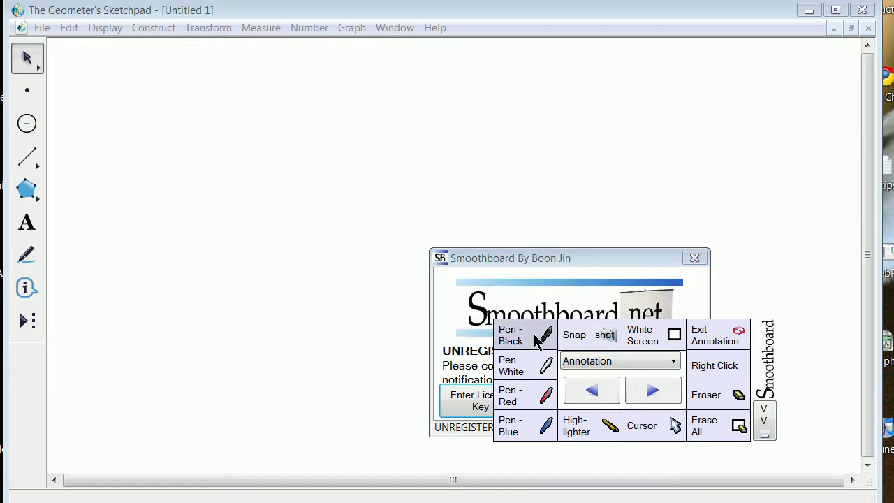
{"action": "left_click", "coordinate": [513, 332]}
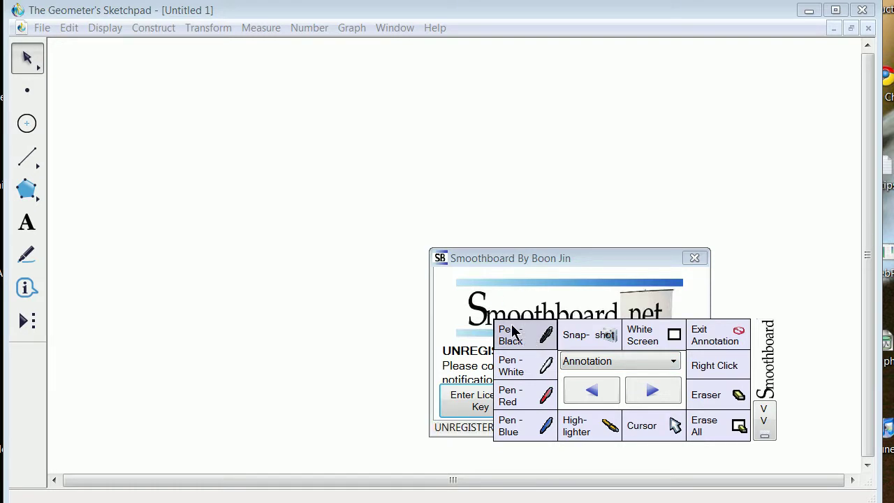
Return to the pen and draw a black wavy beam line across the top of the page
{"action": "right_click", "coordinate": [179, 115]}
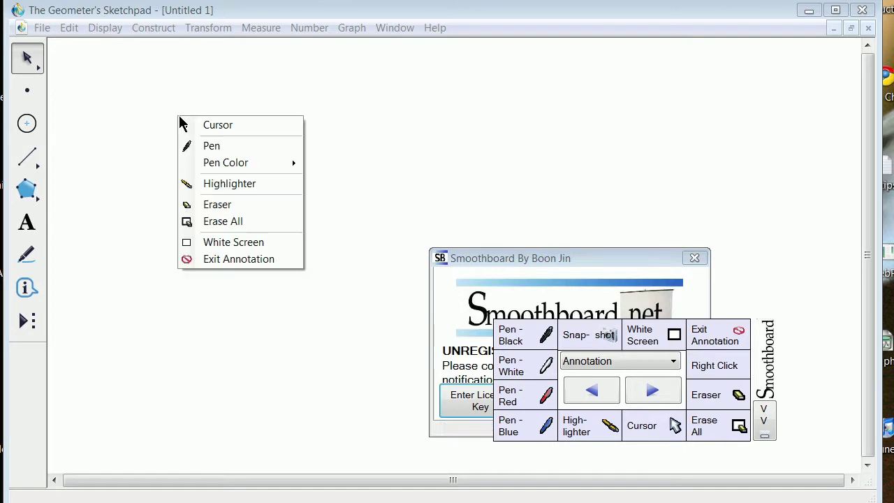
{"action": "left_click", "coordinate": [210, 145]}
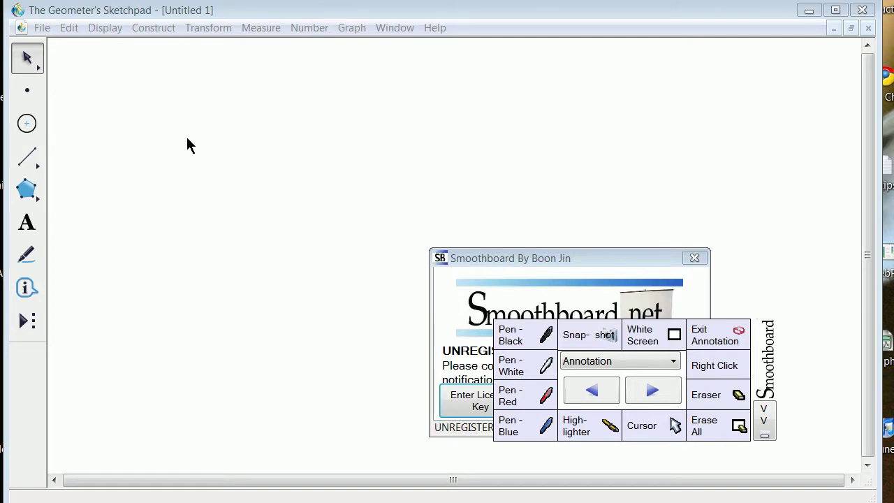
{"action": "mouse_move", "coordinate": [153, 117]}
{"action": "left_mouse_down"}
{"action": "mouse_move", "coordinate": [221, 109]}
{"action": "mouse_move", "coordinate": [376, 137]}
{"action": "mouse_move", "coordinate": [474, 111]}
{"action": "mouse_move", "coordinate": [525, 112]}
{"action": "mouse_move", "coordinate": [612, 145]}
{"action": "left_mouse_up"}
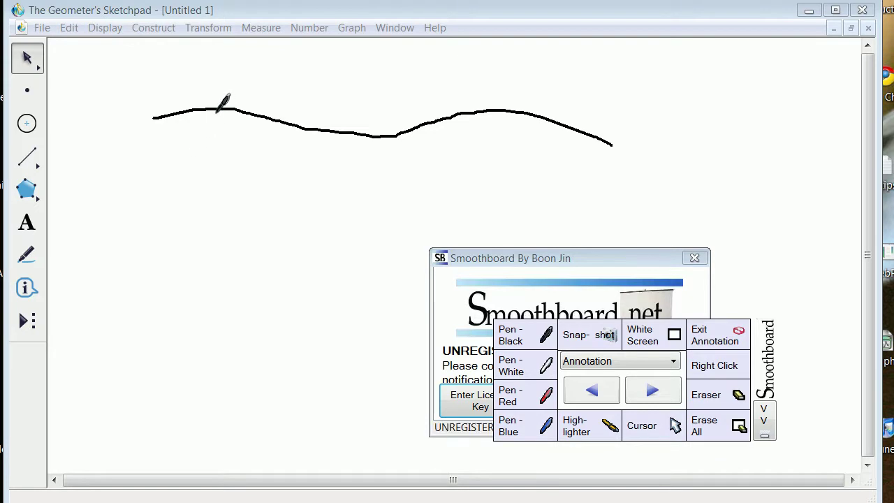
In red ink, label the beam A and O and add downward arrows, a mid-beam dash and an end stroke
{"action": "left_click", "coordinate": [527, 394]}
{"action": "mouse_move", "coordinate": [210, 106]}
{"action": "left_mouse_down"}
{"action": "mouse_move", "coordinate": [196, 133]}
{"action": "mouse_move", "coordinate": [212, 104]}
{"action": "mouse_move", "coordinate": [215, 131]}
{"action": "mouse_move", "coordinate": [227, 125]}
{"action": "mouse_move", "coordinate": [216, 124]}
{"action": "left_mouse_up"}
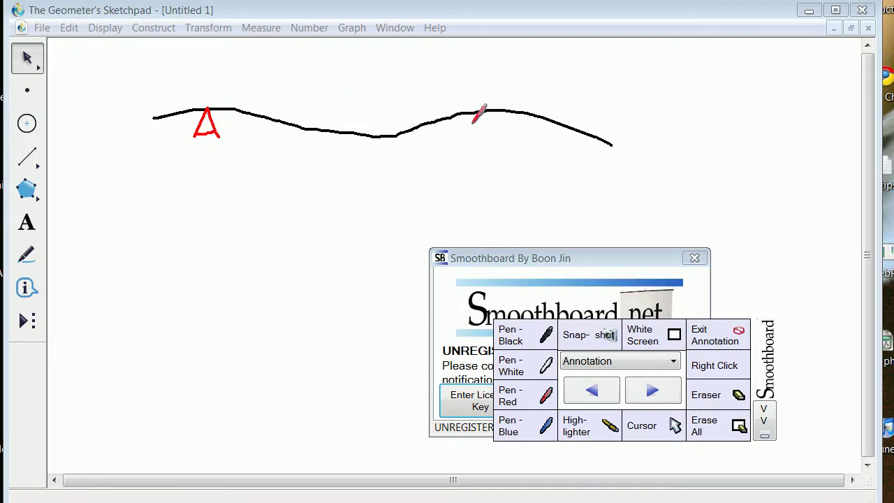
{"action": "mouse_move", "coordinate": [508, 110]}
{"action": "left_mouse_down"}
{"action": "mouse_move", "coordinate": [495, 123]}
{"action": "mouse_move", "coordinate": [511, 133]}
{"action": "left_mouse_up"}
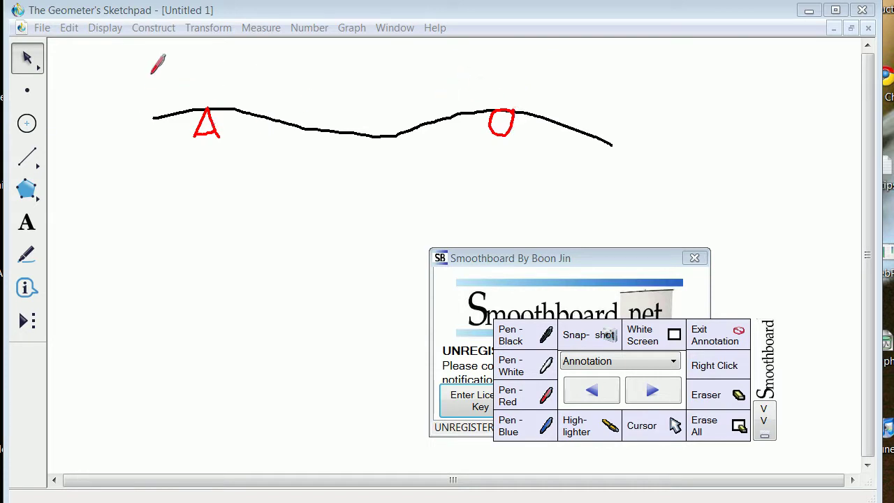
{"action": "left_click_drag", "start_coordinate": [146, 73], "coordinate": [152, 121]}
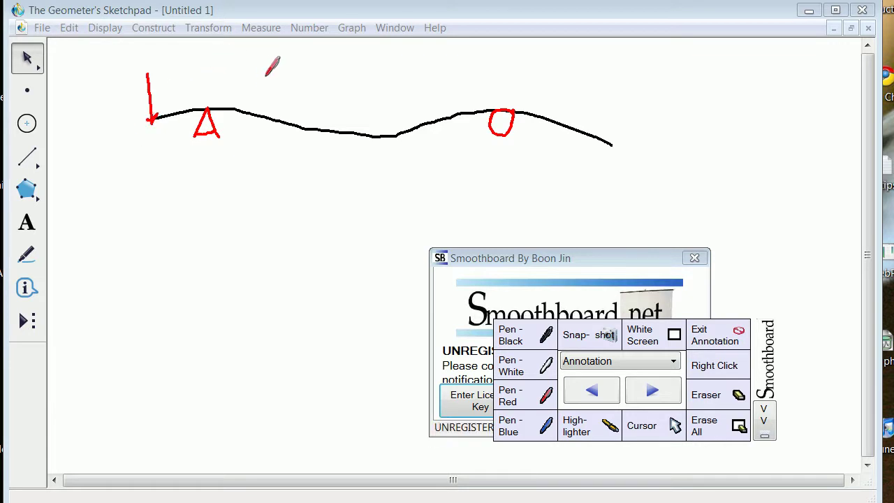
{"action": "mouse_move", "coordinate": [322, 82]}
{"action": "left_mouse_down"}
{"action": "mouse_move", "coordinate": [351, 80]}
{"action": "mouse_move", "coordinate": [368, 126]}
{"action": "left_mouse_up"}
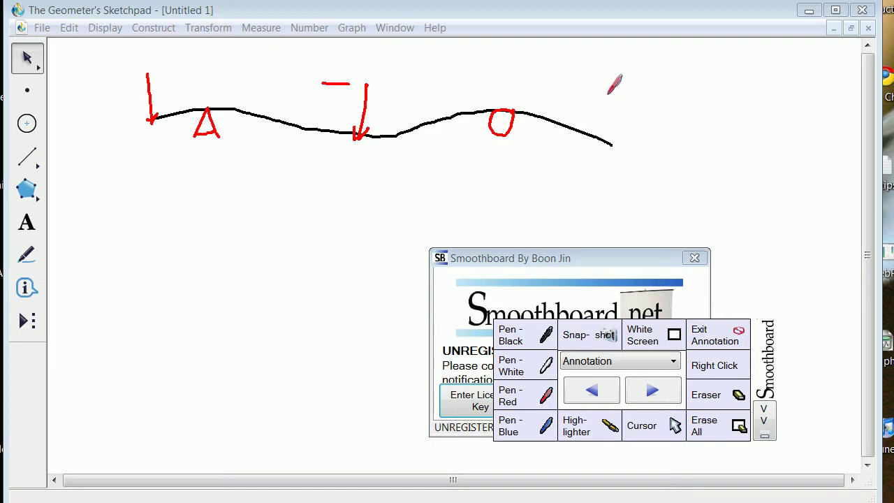
{"action": "mouse_move", "coordinate": [607, 93]}
{"action": "left_mouse_down"}
{"action": "mouse_move", "coordinate": [592, 156]}
{"action": "mouse_move", "coordinate": [604, 139]}
{"action": "left_mouse_up"}
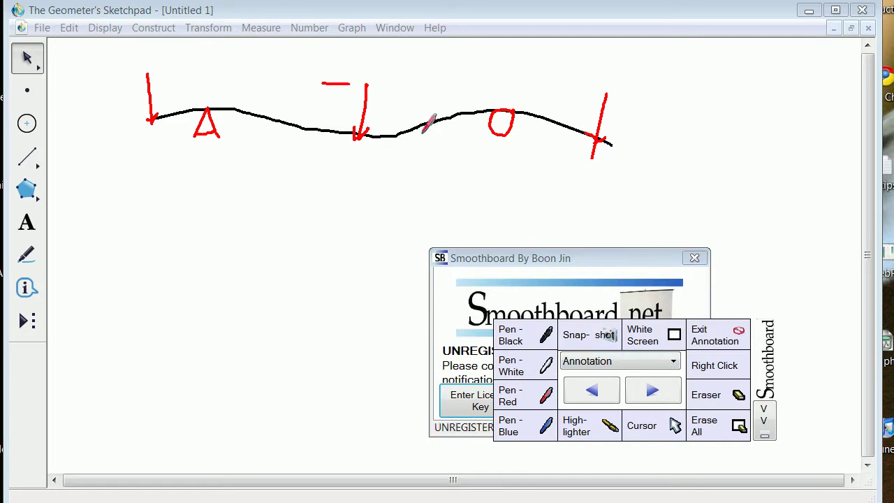
Switch to blue ink and add blue strokes and slanted ticks along the beam near A
{"action": "left_click", "coordinate": [534, 427]}
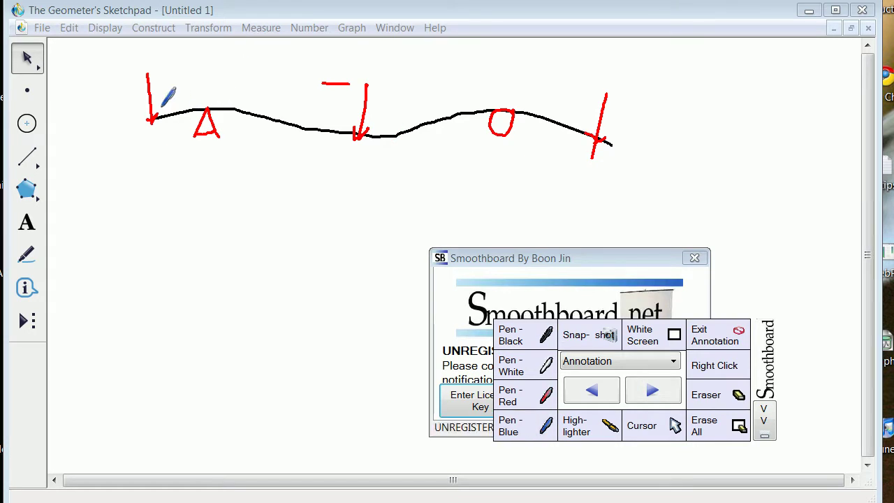
{"action": "left_click_drag", "start_coordinate": [157, 109], "coordinate": [152, 127]}
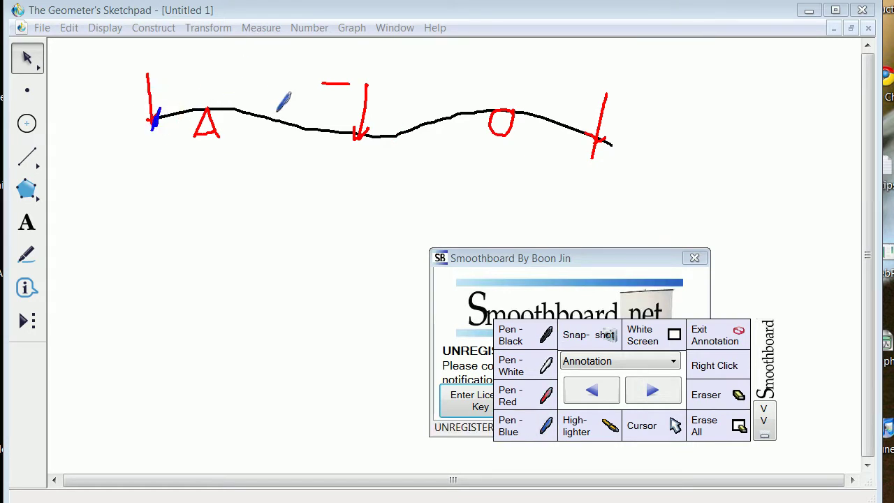
{"action": "left_click_drag", "start_coordinate": [277, 111], "coordinate": [272, 137]}
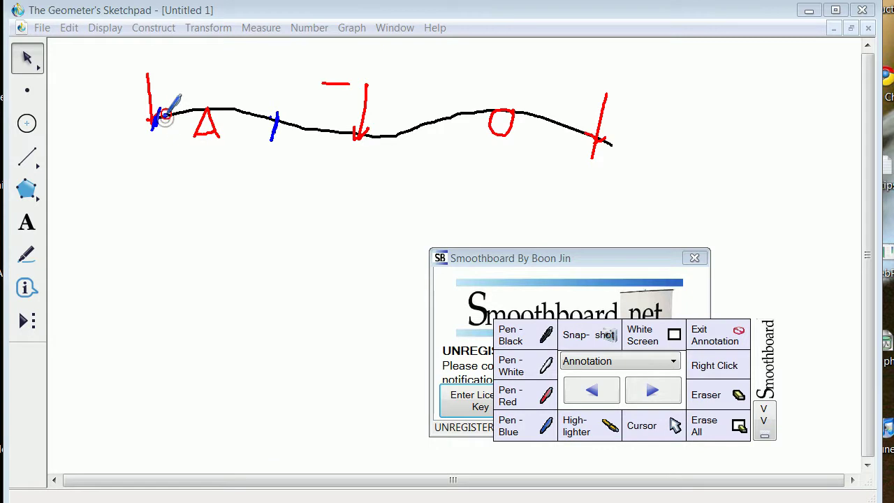
{"action": "left_click_drag", "start_coordinate": [169, 112], "coordinate": [166, 96]}
{"action": "left_click_drag", "start_coordinate": [228, 107], "coordinate": [238, 82]}
{"action": "left_click_drag", "start_coordinate": [253, 114], "coordinate": [266, 99]}
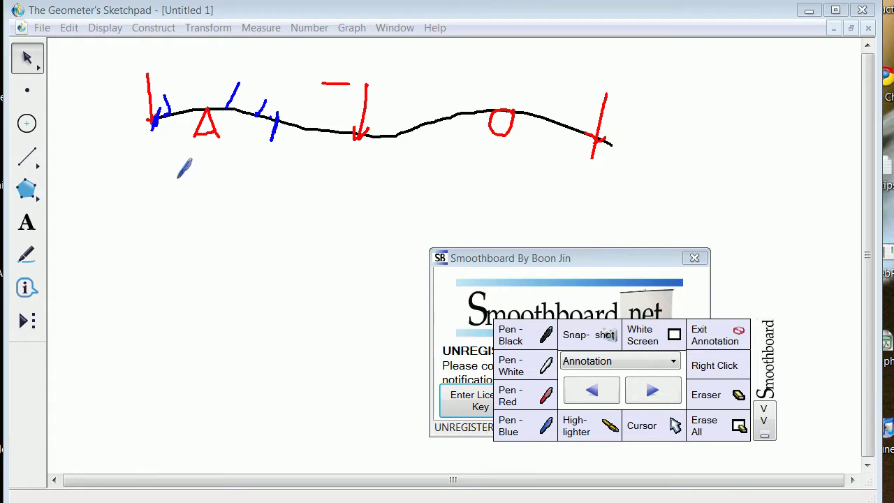
Handwrite the blue label '-Moment' below the A
{"action": "mouse_move", "coordinate": [167, 174]}
{"action": "left_mouse_down"}
{"action": "mouse_move", "coordinate": [183, 169]}
{"action": "mouse_move", "coordinate": [196, 194]}
{"action": "mouse_move", "coordinate": [203, 164]}
{"action": "mouse_move", "coordinate": [212, 184]}
{"action": "mouse_move", "coordinate": [226, 167]}
{"action": "left_mouse_up"}
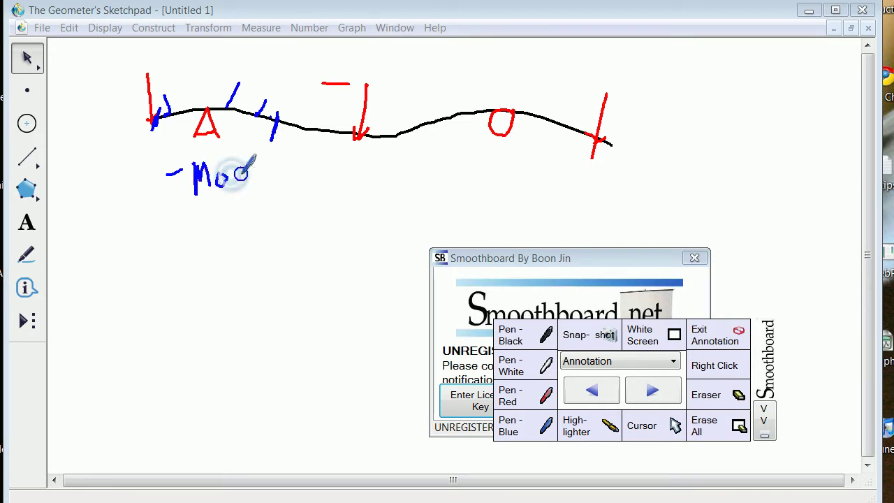
{"action": "right_click", "coordinate": [242, 175]}
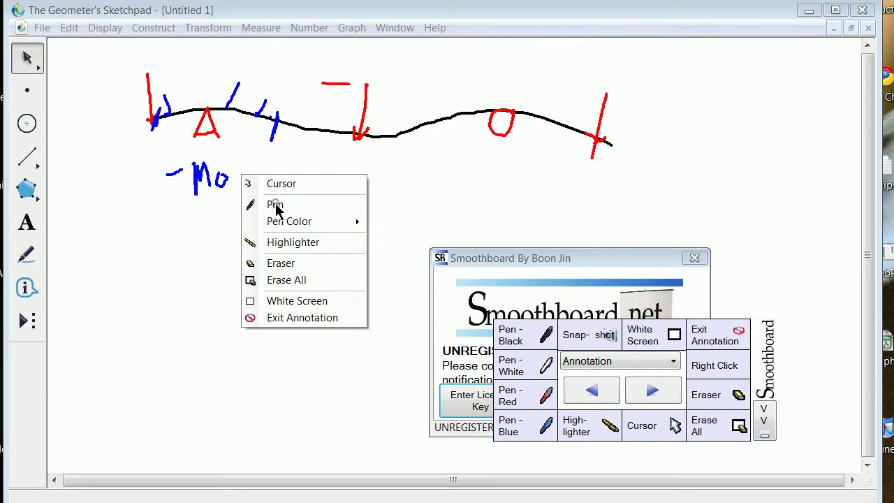
{"action": "left_click", "coordinate": [275, 205]}
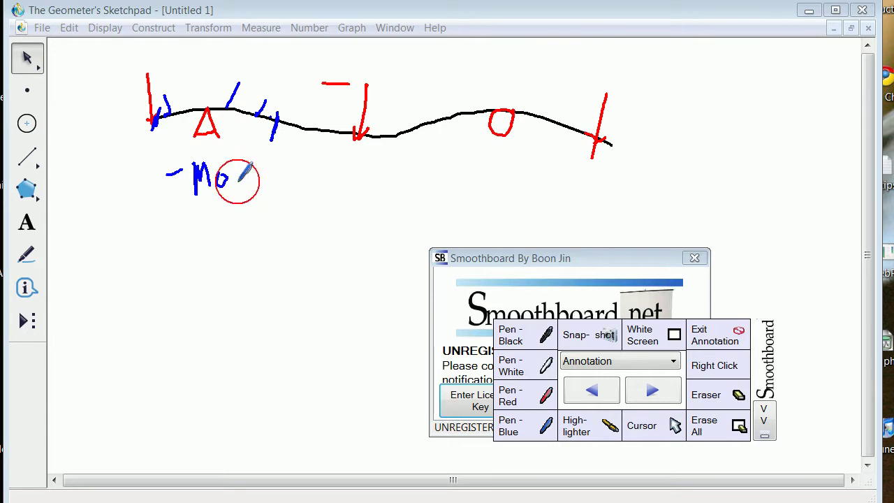
{"action": "mouse_move", "coordinate": [235, 170]}
{"action": "left_mouse_down"}
{"action": "mouse_move", "coordinate": [257, 184]}
{"action": "mouse_move", "coordinate": [270, 171]}
{"action": "mouse_move", "coordinate": [287, 191]}
{"action": "left_mouse_up"}
{"action": "mouse_move", "coordinate": [300, 161]}
{"action": "left_mouse_down"}
{"action": "mouse_move", "coordinate": [299, 196]}
{"action": "mouse_move", "coordinate": [305, 168]}
{"action": "left_mouse_up"}
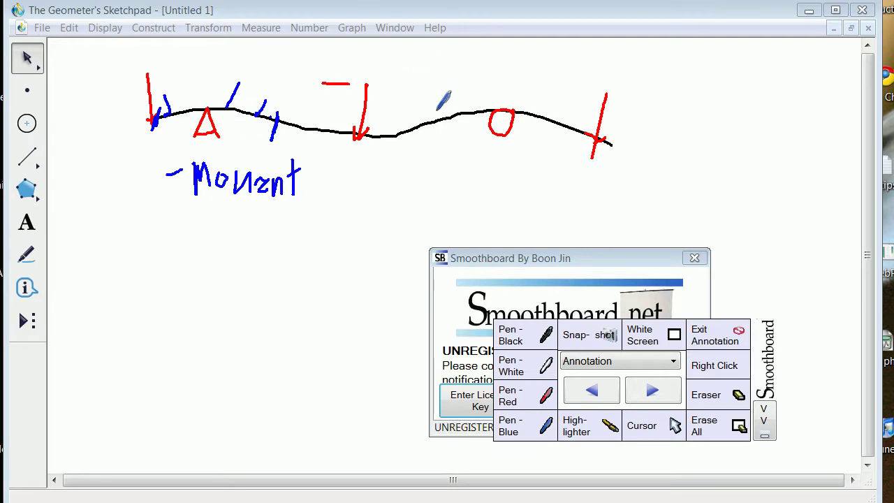
Add a blue mark near O, turn the red dash into '+M', and draw a blue '-M' dash below O
{"action": "left_click_drag", "start_coordinate": [441, 106], "coordinate": [436, 123]}
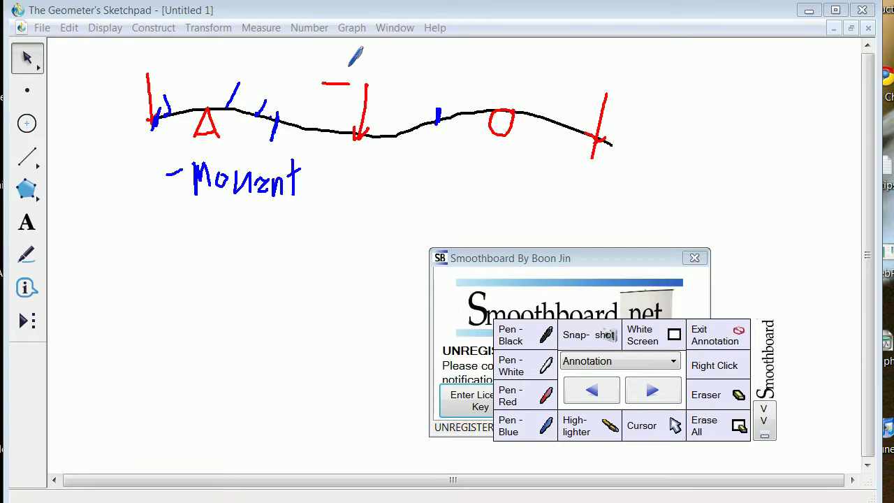
{"action": "mouse_move", "coordinate": [349, 64]}
{"action": "left_mouse_down"}
{"action": "mouse_move", "coordinate": [372, 78]}
{"action": "mouse_move", "coordinate": [376, 68]}
{"action": "mouse_move", "coordinate": [382, 93]}
{"action": "left_mouse_up"}
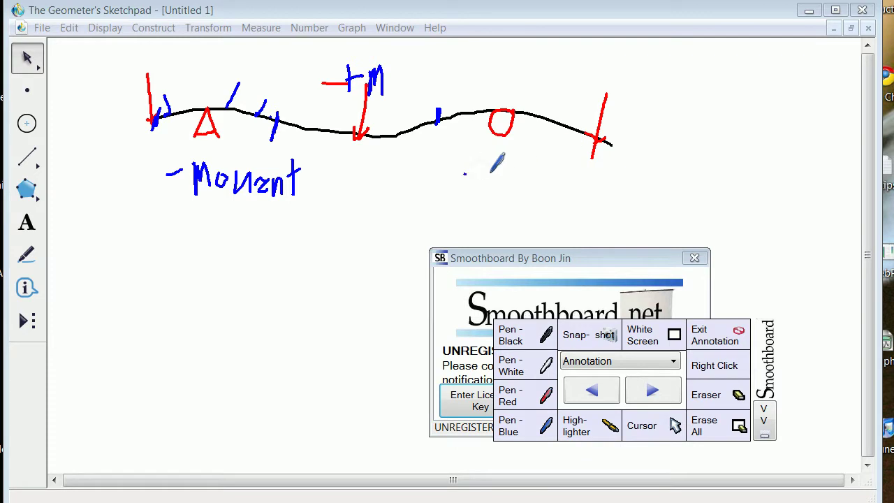
{"action": "left_click", "coordinate": [465, 174]}
{"action": "right_click", "coordinate": [464, 171]}
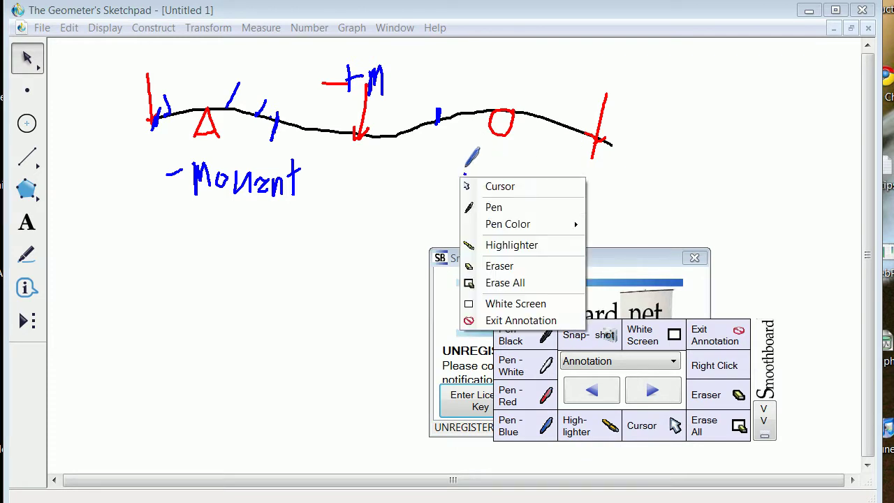
{"action": "left_click", "coordinate": [490, 209]}
{"action": "mouse_move", "coordinate": [455, 171]}
{"action": "left_mouse_down"}
{"action": "mouse_move", "coordinate": [476, 180]}
{"action": "mouse_move", "coordinate": [494, 169]}
{"action": "left_mouse_up"}
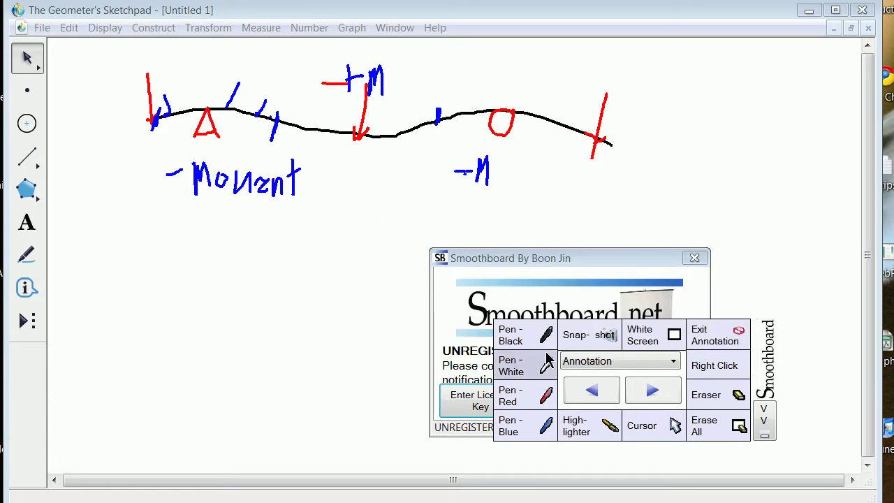
Draw small black x–y axes with arrowheads and a diagonal angle stroke left of the beam, then return to the cursor
{"action": "left_click", "coordinate": [514, 338]}
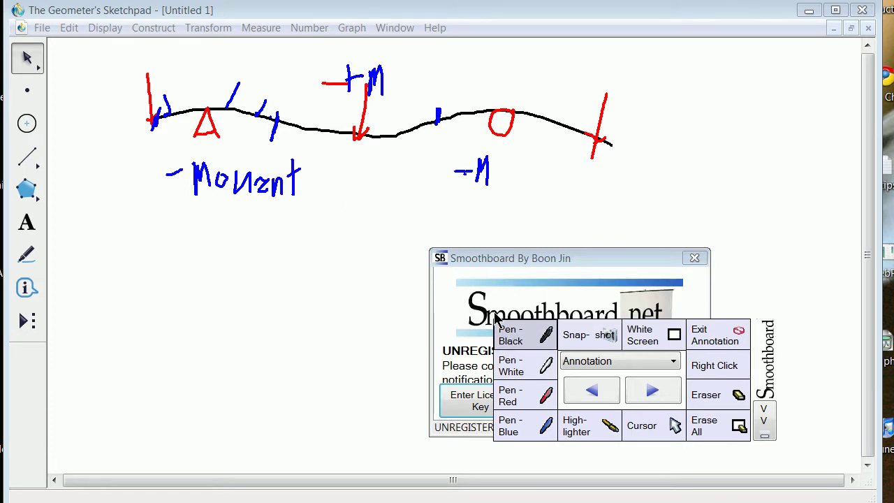
{"action": "mouse_move", "coordinate": [81, 106]}
{"action": "left_mouse_down"}
{"action": "mouse_move", "coordinate": [81, 159]}
{"action": "mouse_move", "coordinate": [113, 159]}
{"action": "mouse_move", "coordinate": [116, 167]}
{"action": "left_mouse_up"}
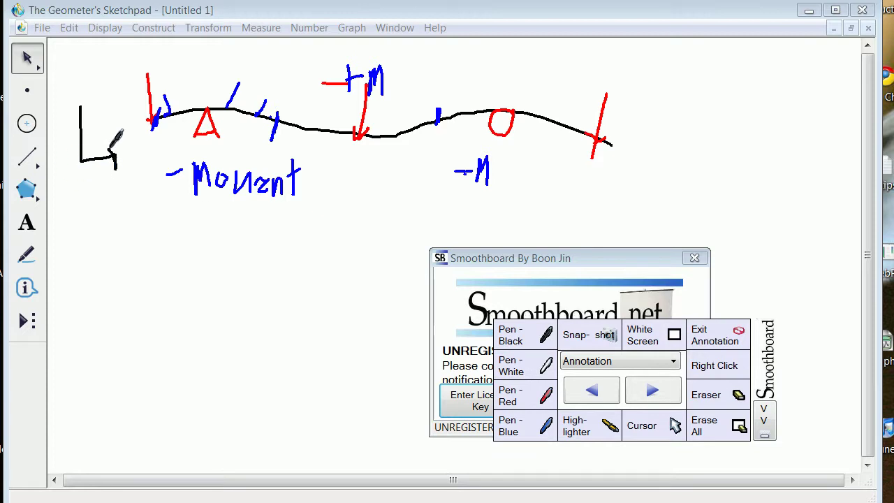
{"action": "left_click_drag", "start_coordinate": [82, 111], "coordinate": [72, 118]}
{"action": "mouse_move", "coordinate": [134, 146]}
{"action": "left_mouse_down"}
{"action": "mouse_move", "coordinate": [124, 174]}
{"action": "mouse_move", "coordinate": [135, 178]}
{"action": "left_mouse_up"}
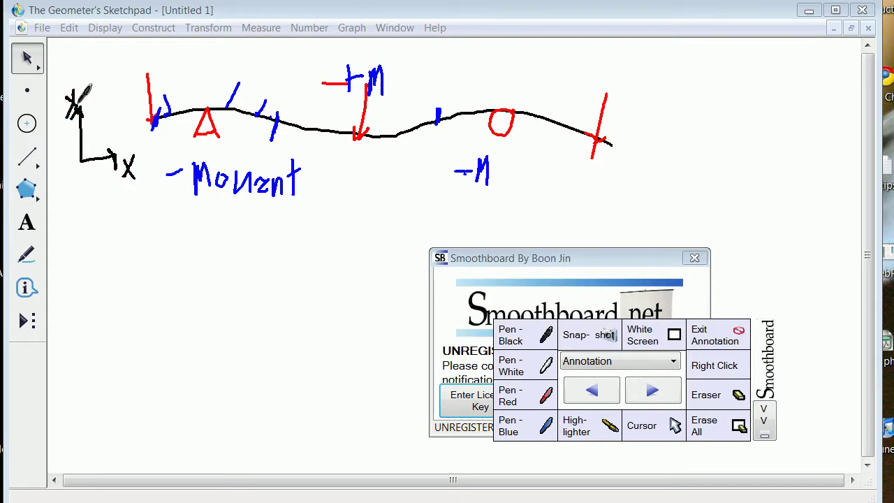
{"action": "mouse_move", "coordinate": [113, 157]}
{"action": "left_mouse_down"}
{"action": "mouse_move", "coordinate": [91, 126]}
{"action": "mouse_move", "coordinate": [95, 115]}
{"action": "mouse_move", "coordinate": [112, 124]}
{"action": "left_mouse_up"}
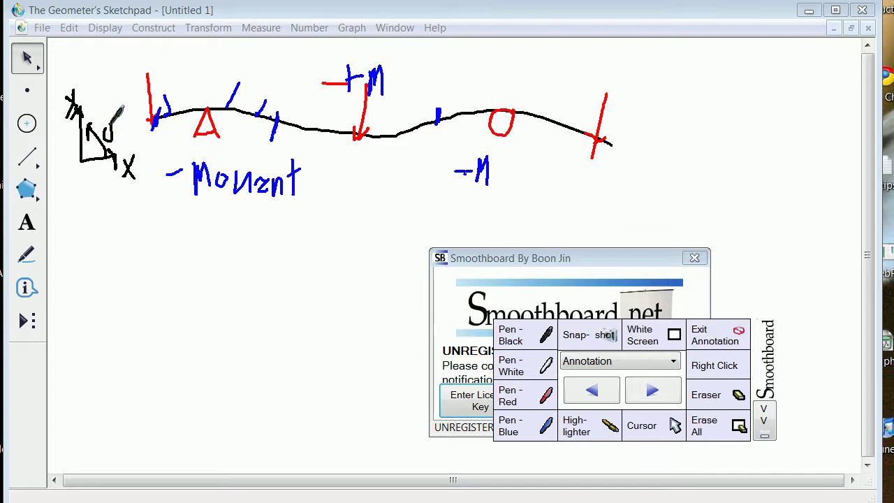
{"action": "right_click", "coordinate": [109, 134]}
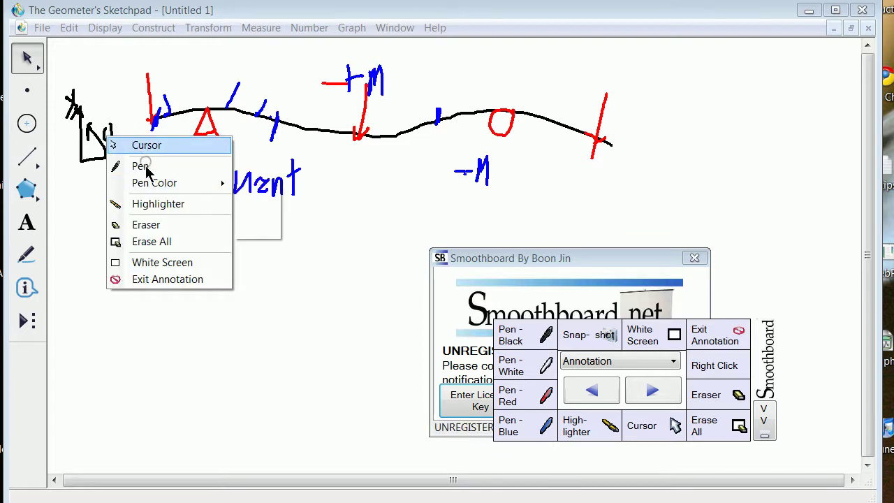
{"action": "left_click", "coordinate": [169, 145]}
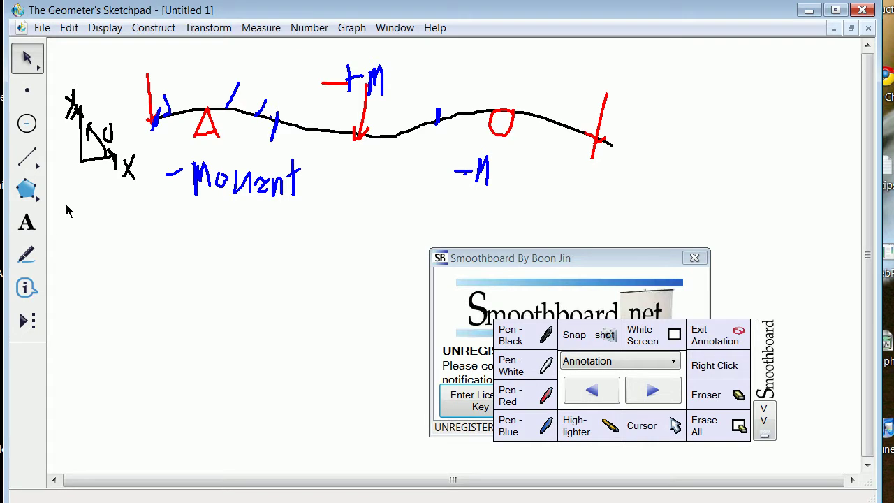
In black ink, handwrite '+T now' and 'P' below the axes, add a z label, and loop the corner
{"action": "left_click", "coordinate": [516, 342]}
{"action": "mouse_move", "coordinate": [66, 208]}
{"action": "left_mouse_down"}
{"action": "mouse_move", "coordinate": [66, 239]}
{"action": "mouse_move", "coordinate": [74, 215]}
{"action": "mouse_move", "coordinate": [99, 224]}
{"action": "mouse_move", "coordinate": [92, 244]}
{"action": "mouse_move", "coordinate": [140, 243]}
{"action": "mouse_move", "coordinate": [150, 229]}
{"action": "mouse_move", "coordinate": [175, 225]}
{"action": "left_mouse_up"}
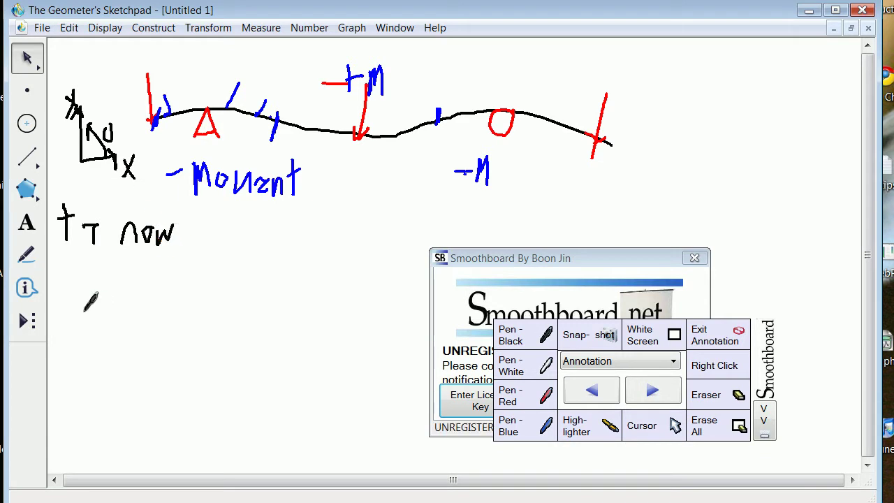
{"action": "mouse_move", "coordinate": [63, 272]}
{"action": "left_mouse_down"}
{"action": "mouse_move", "coordinate": [63, 299]}
{"action": "mouse_move", "coordinate": [77, 260]}
{"action": "left_mouse_up"}
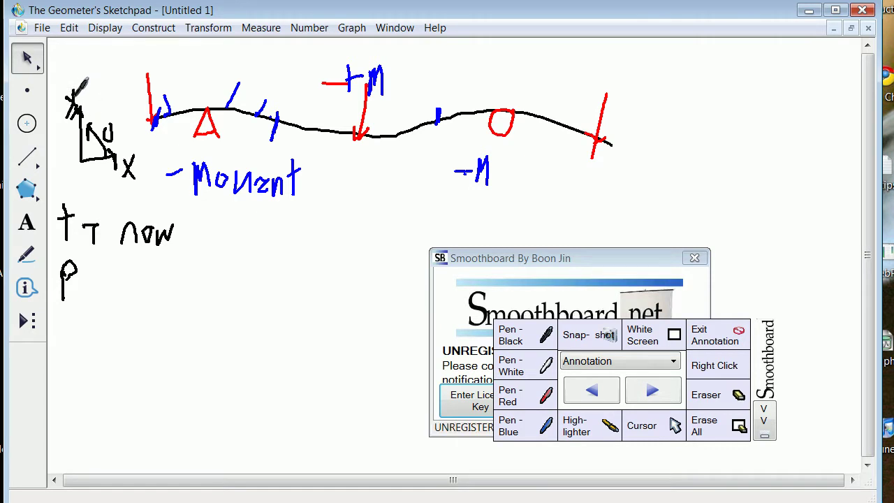
{"action": "mouse_move", "coordinate": [76, 92]}
{"action": "left_mouse_down"}
{"action": "mouse_move", "coordinate": [72, 99]}
{"action": "mouse_move", "coordinate": [83, 76]}
{"action": "mouse_move", "coordinate": [74, 90]}
{"action": "mouse_move", "coordinate": [89, 87]}
{"action": "left_mouse_up"}
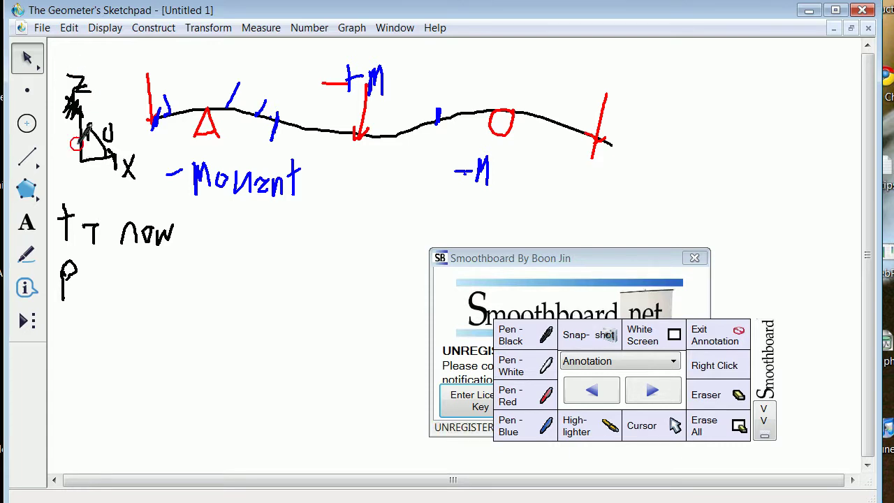
{"action": "left_click_drag", "start_coordinate": [85, 127], "coordinate": [89, 140]}
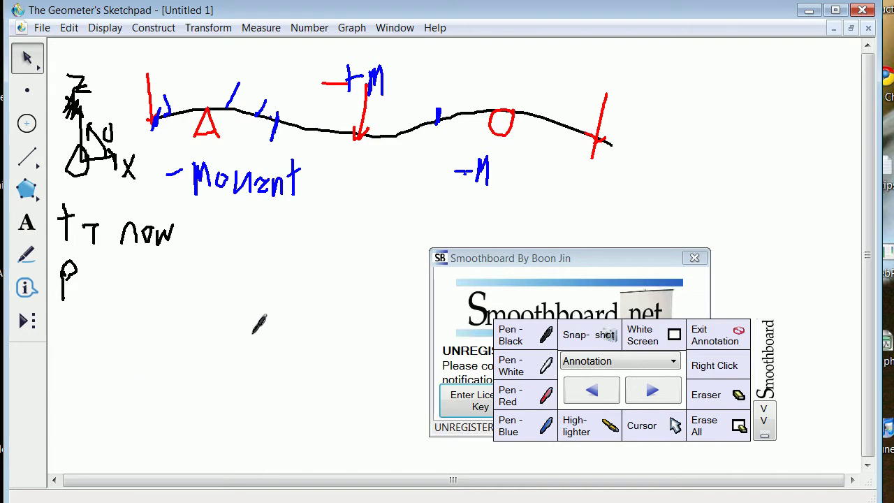
Draw a short line and a long straight black beam below the notes, marking its left end
{"action": "left_click", "coordinate": [508, 339]}
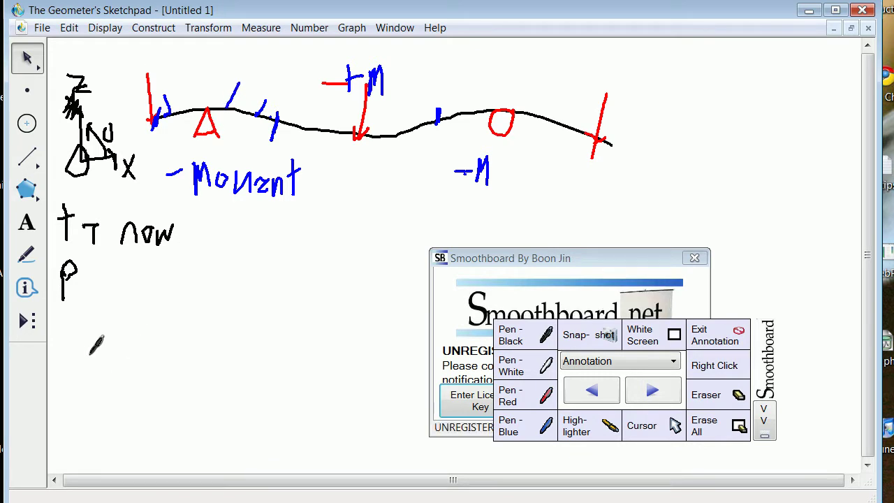
{"action": "left_click_drag", "start_coordinate": [88, 353], "coordinate": [155, 341]}
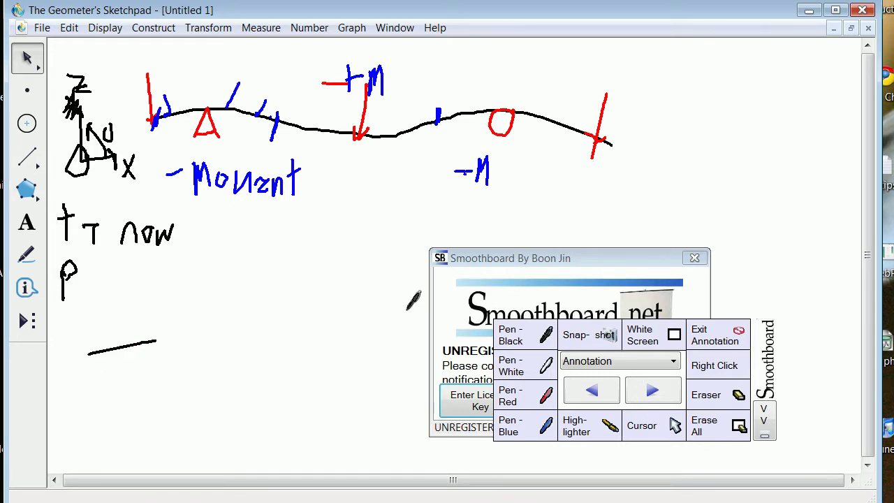
{"action": "left_click_drag", "start_coordinate": [89, 402], "coordinate": [394, 385]}
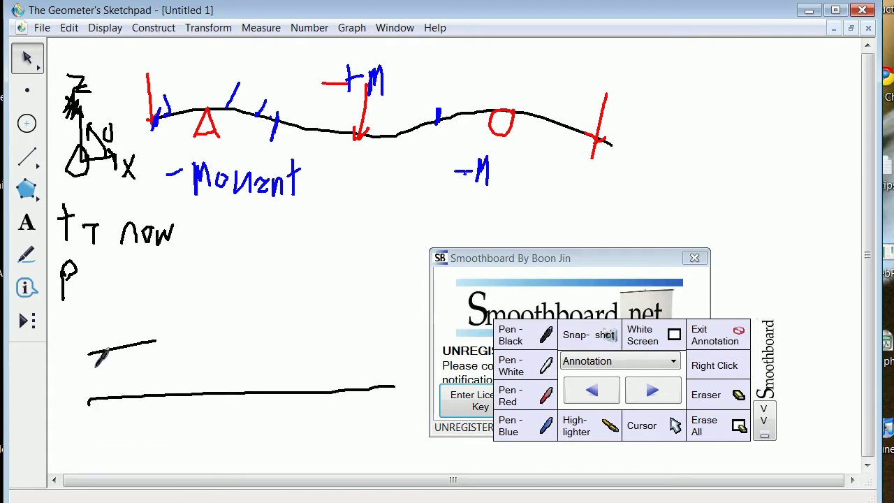
{"action": "left_click_drag", "start_coordinate": [95, 367], "coordinate": [93, 415]}
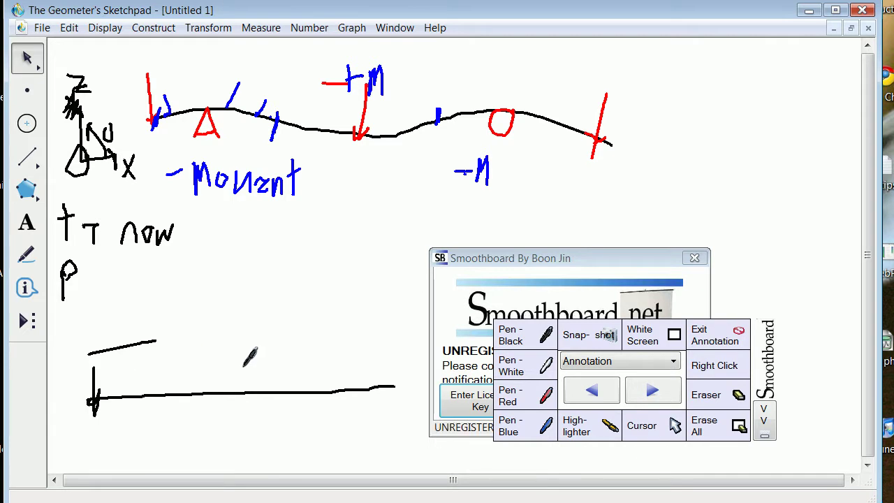
Add downward load arrows mid-beam and near the right end, then switch to blue ink
{"action": "left_click_drag", "start_coordinate": [260, 351], "coordinate": [259, 390]}
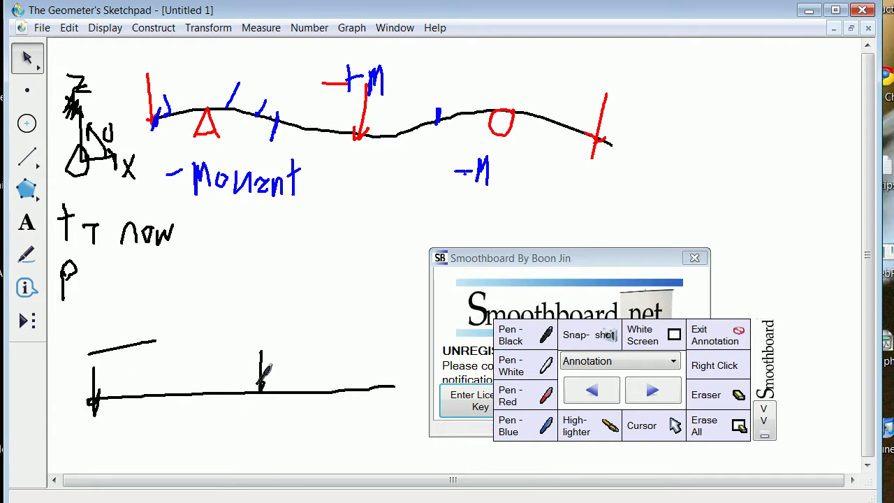
{"action": "left_click_drag", "start_coordinate": [384, 348], "coordinate": [378, 383]}
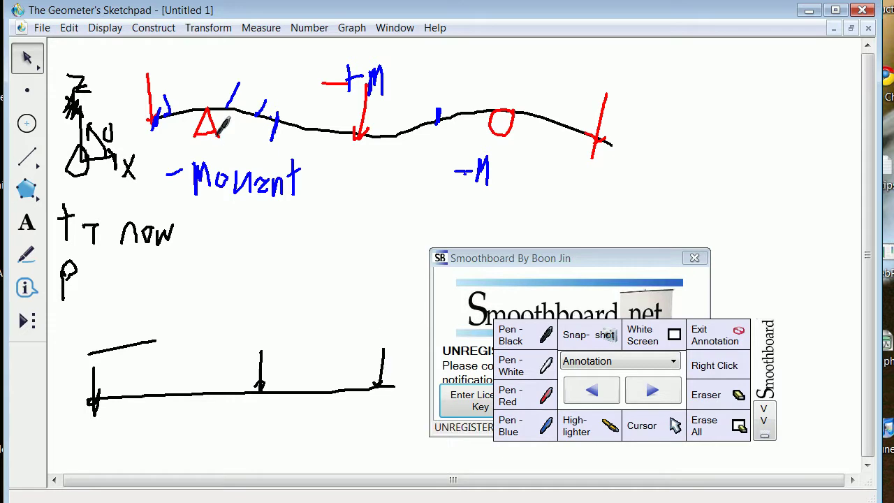
{"action": "left_click", "coordinate": [518, 427]}
{"action": "left_click", "coordinate": [143, 395]}
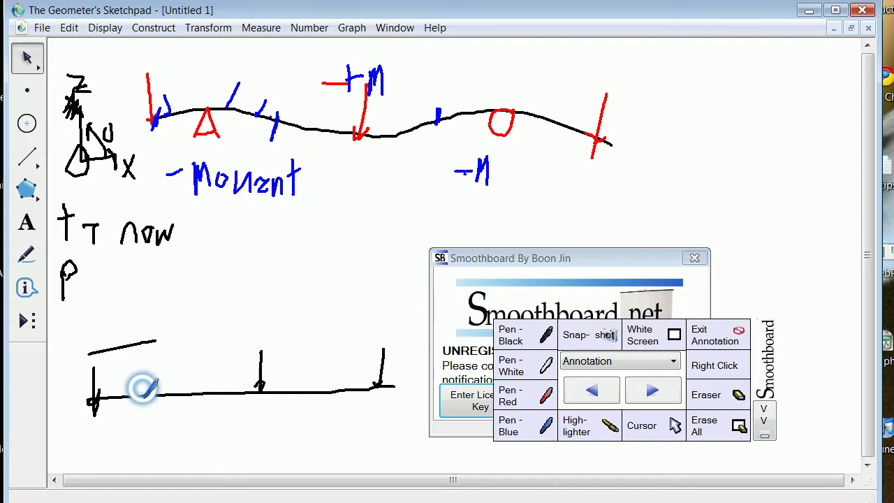
Draw a blue upward reaction arrow near the lower beam's left end and a short horizontal arrow along it
{"action": "right_click", "coordinate": [142, 396]}
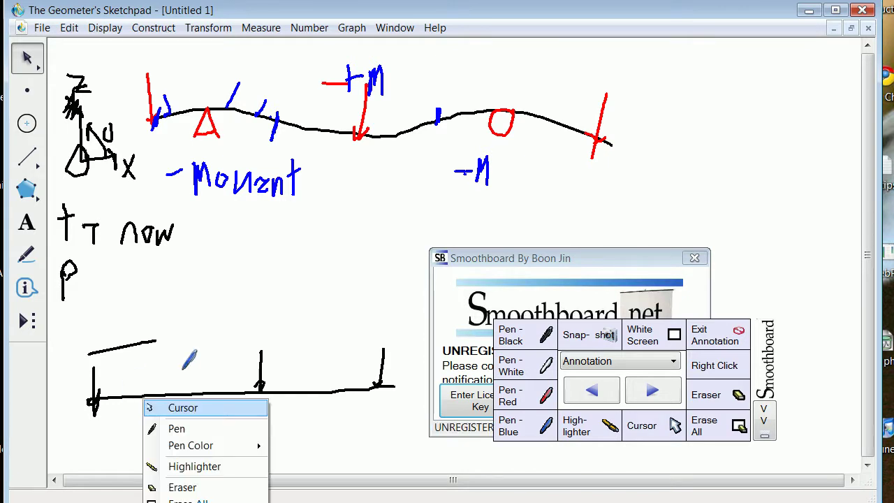
{"action": "left_click", "coordinate": [178, 428]}
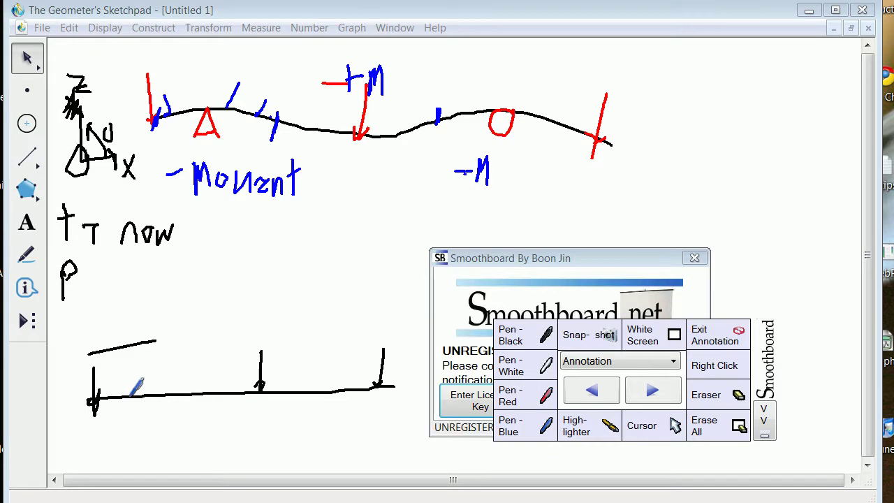
{"action": "left_click_drag", "start_coordinate": [134, 397], "coordinate": [133, 360]}
{"action": "left_click_drag", "start_coordinate": [133, 393], "coordinate": [161, 395]}
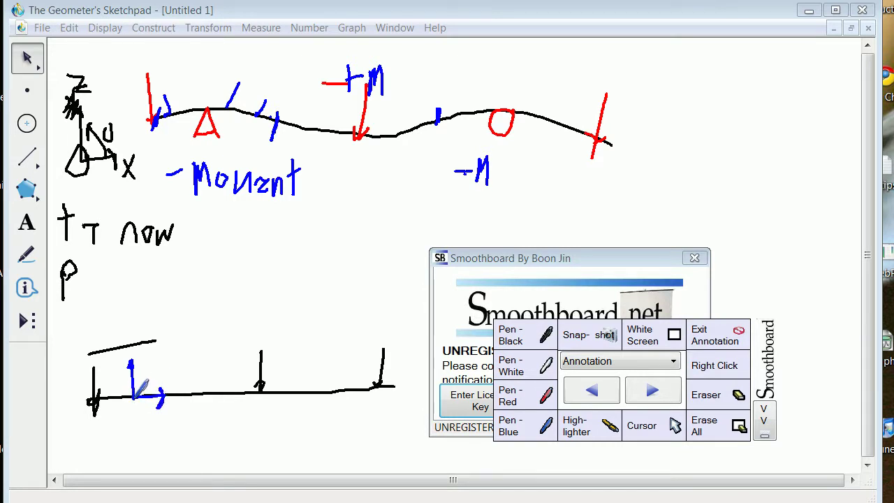
Draw a blue upward arrow between the black load arrows and add a crossing stroke to the first arrow
{"action": "left_click", "coordinate": [314, 389]}
{"action": "right_click", "coordinate": [315, 390]}
{"action": "left_click", "coordinate": [314, 399]}
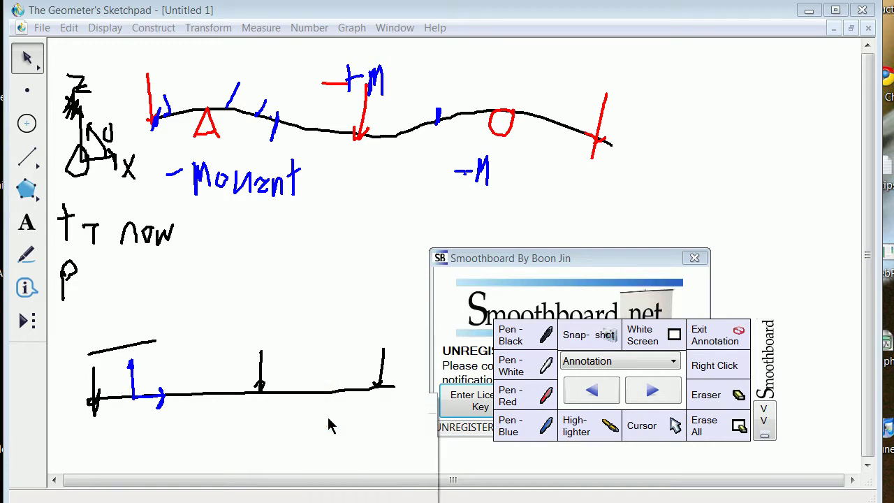
{"action": "left_click", "coordinate": [314, 399]}
{"action": "mouse_move", "coordinate": [306, 391]}
{"action": "left_mouse_down"}
{"action": "mouse_move", "coordinate": [305, 360]}
{"action": "mouse_move", "coordinate": [309, 369]}
{"action": "left_mouse_up"}
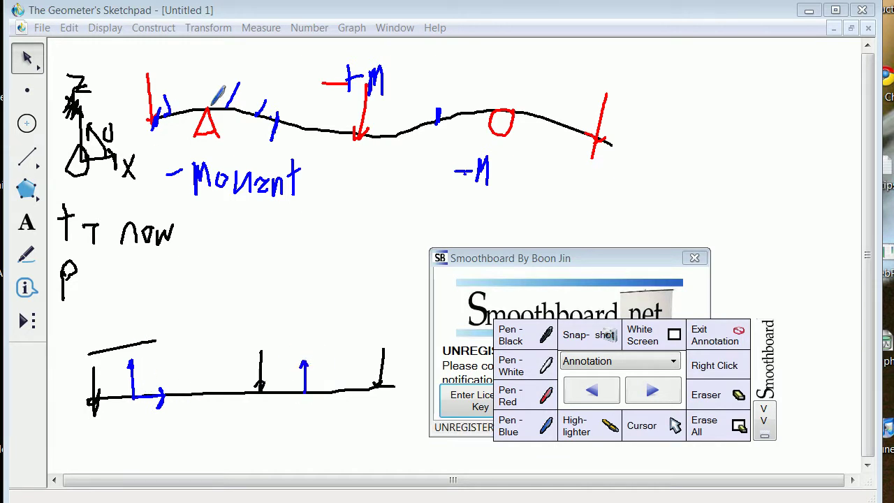
{"action": "left_click", "coordinate": [138, 370]}
{"action": "left_click_drag", "start_coordinate": [138, 370], "coordinate": [129, 380]}
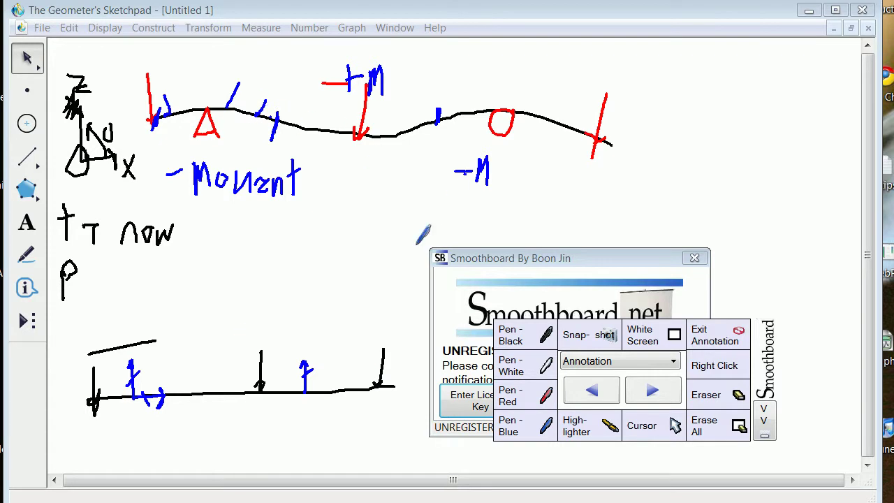
Draw a blue box with two downward arrows over the upper beam, plus a downward arrow onto the lower beam
{"action": "left_click", "coordinate": [527, 424]}
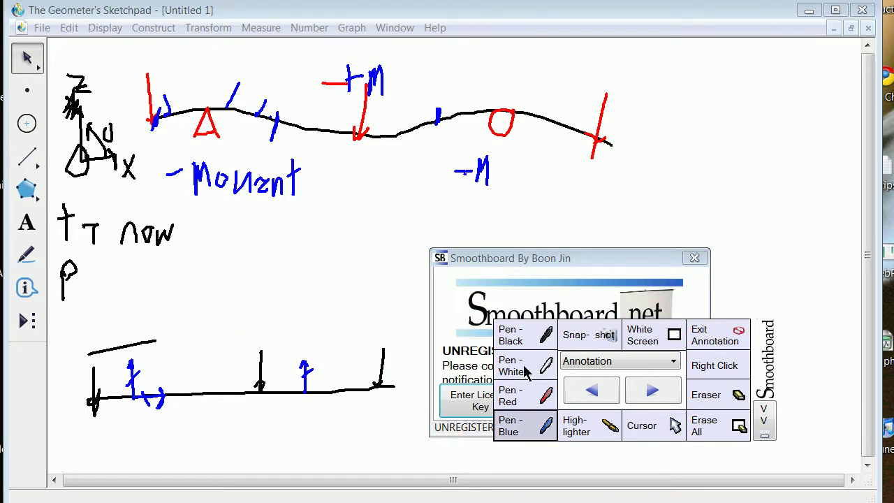
{"action": "left_click", "coordinate": [527, 372]}
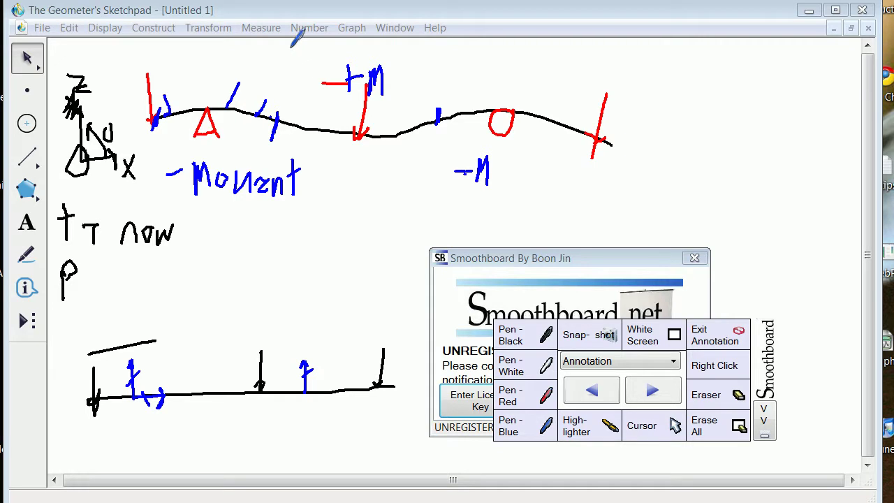
{"action": "mouse_move", "coordinate": [289, 127]}
{"action": "left_mouse_down"}
{"action": "mouse_move", "coordinate": [290, 37]}
{"action": "mouse_move", "coordinate": [326, 42]}
{"action": "mouse_move", "coordinate": [325, 126]}
{"action": "left_mouse_up"}
{"action": "left_click_drag", "start_coordinate": [302, 61], "coordinate": [305, 108]}
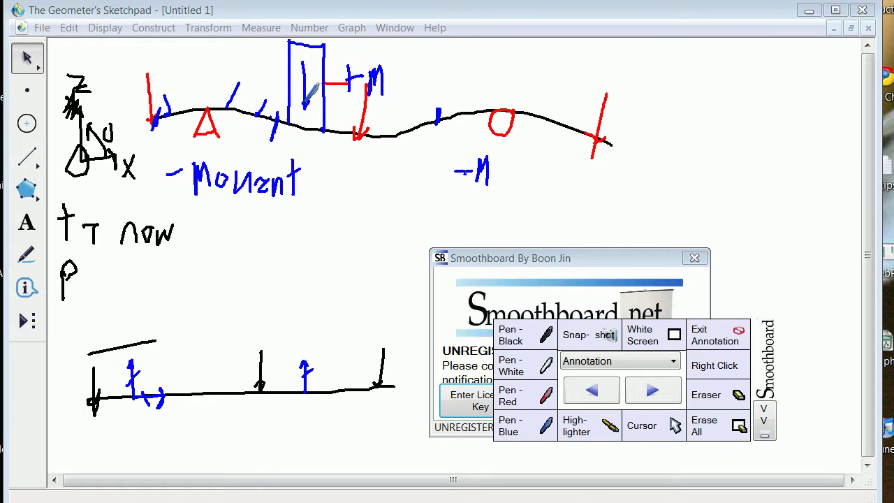
{"action": "mouse_move", "coordinate": [315, 66]}
{"action": "left_mouse_down"}
{"action": "mouse_move", "coordinate": [315, 105]}
{"action": "mouse_move", "coordinate": [315, 96]}
{"action": "left_mouse_up"}
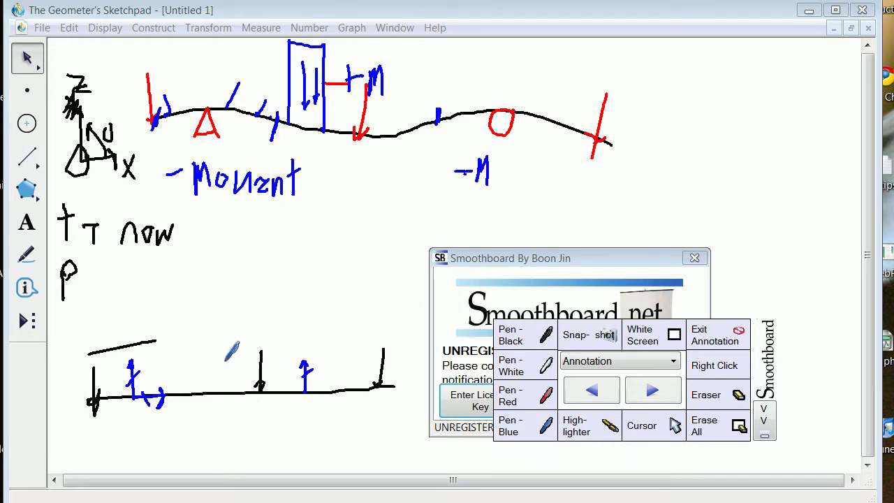
{"action": "mouse_move", "coordinate": [215, 336]}
{"action": "left_mouse_down"}
{"action": "mouse_move", "coordinate": [215, 398]}
{"action": "mouse_move", "coordinate": [221, 384]}
{"action": "left_mouse_up"}
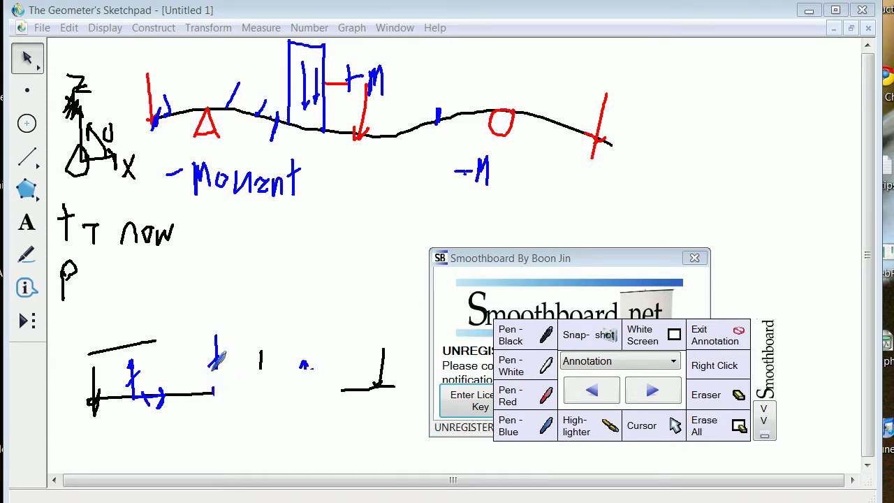
Return to the freehand pen and mark the blue arrow on the lower beam
{"action": "right_click", "coordinate": [215, 370]}
{"action": "left_click", "coordinate": [248, 400]}
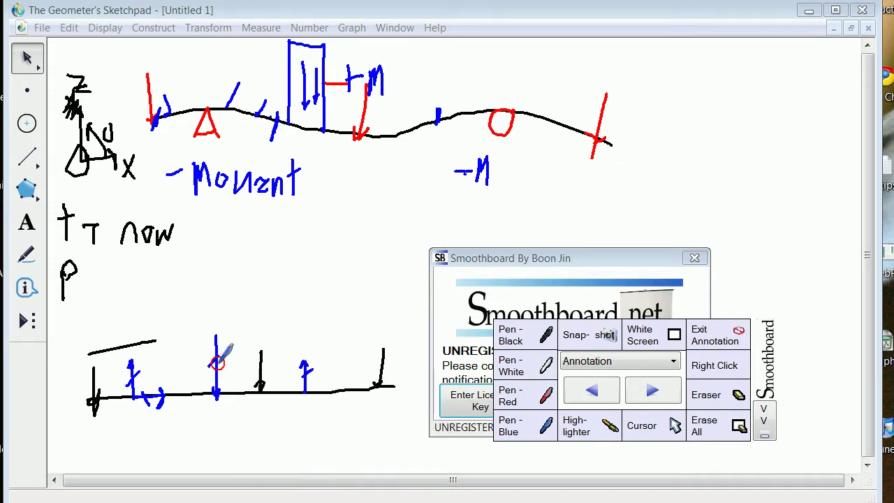
{"action": "left_click", "coordinate": [218, 360]}
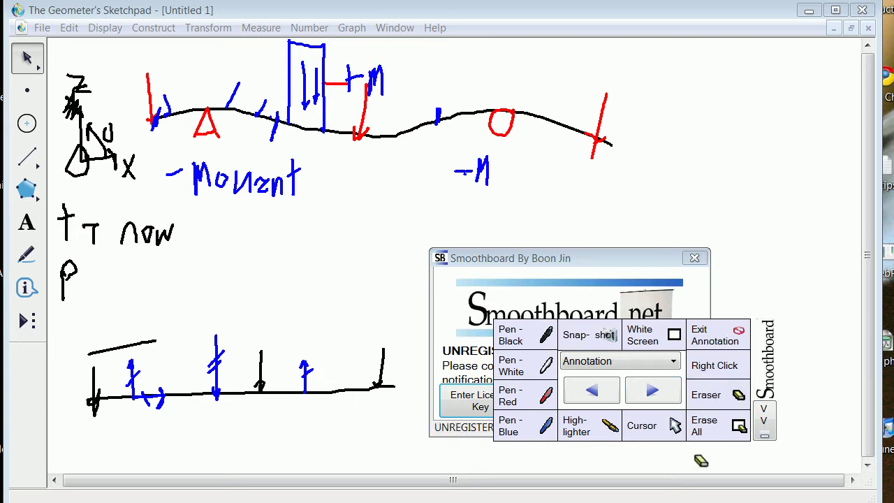
Erase all beam annotation ink and set the Smoothboard overlay mode to Navigation
{"action": "left_click", "coordinate": [709, 426]}
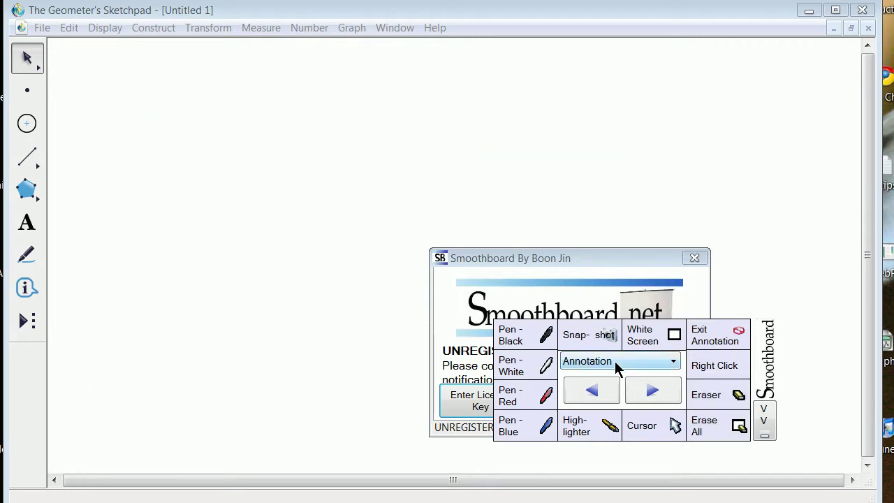
{"action": "left_click", "coordinate": [617, 364]}
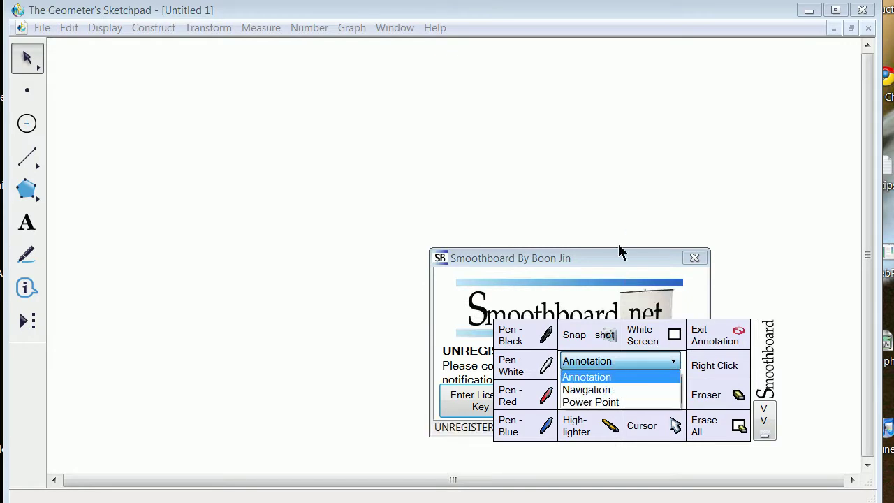
{"action": "left_click", "coordinate": [588, 395]}
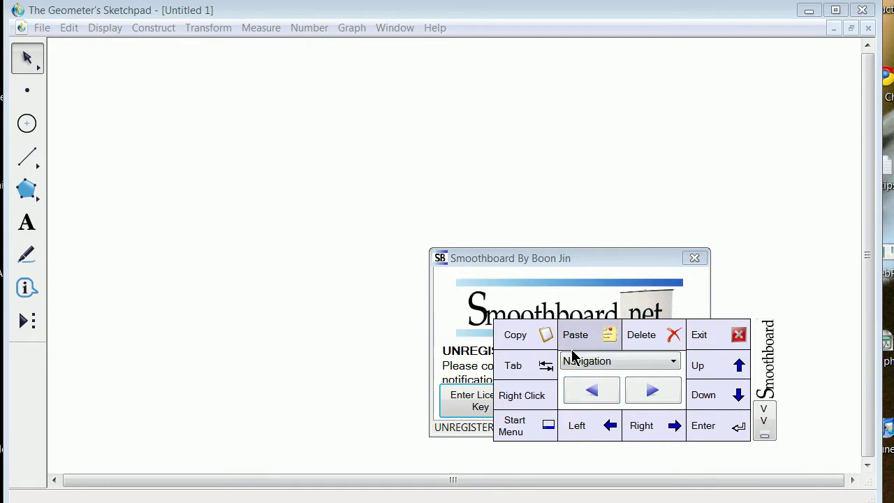
{"action": "left_click", "coordinate": [315, 29]}
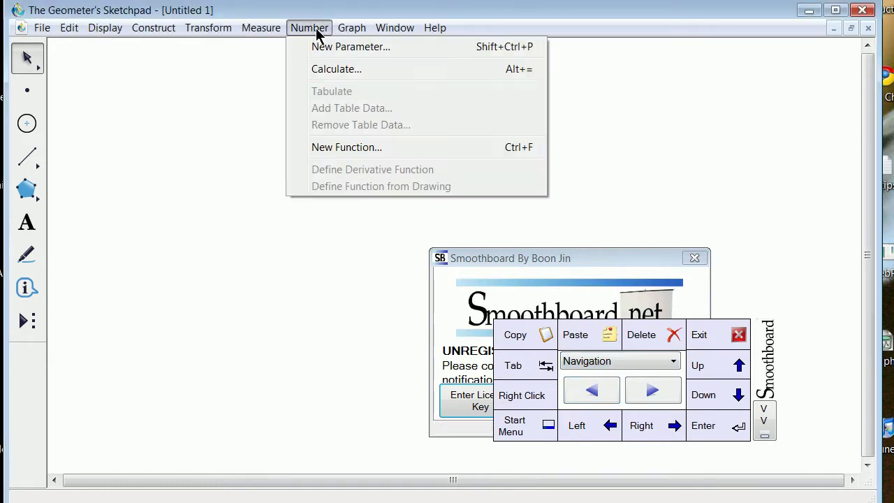
Start a New Function and move the registration and function windows aside
{"action": "left_click", "coordinate": [324, 148]}
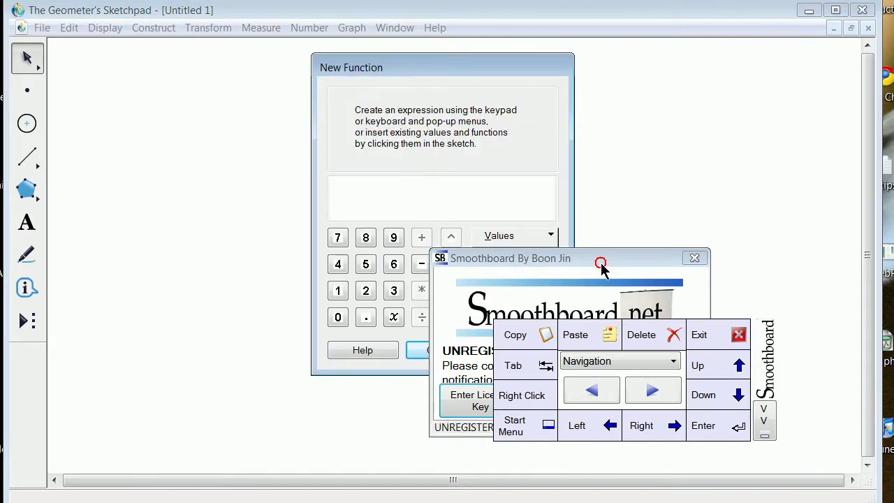
{"action": "left_click_drag", "start_coordinate": [525, 258], "coordinate": [549, 246]}
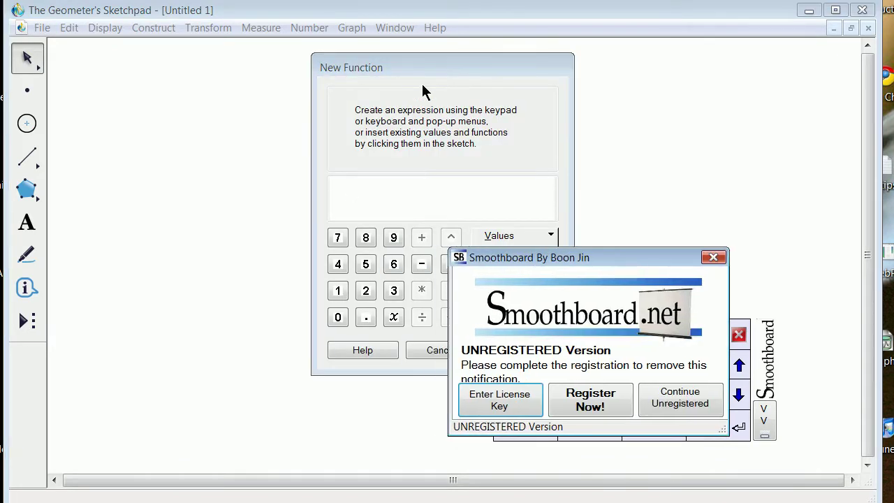
{"action": "left_click_drag", "start_coordinate": [429, 67], "coordinate": [274, 67]}
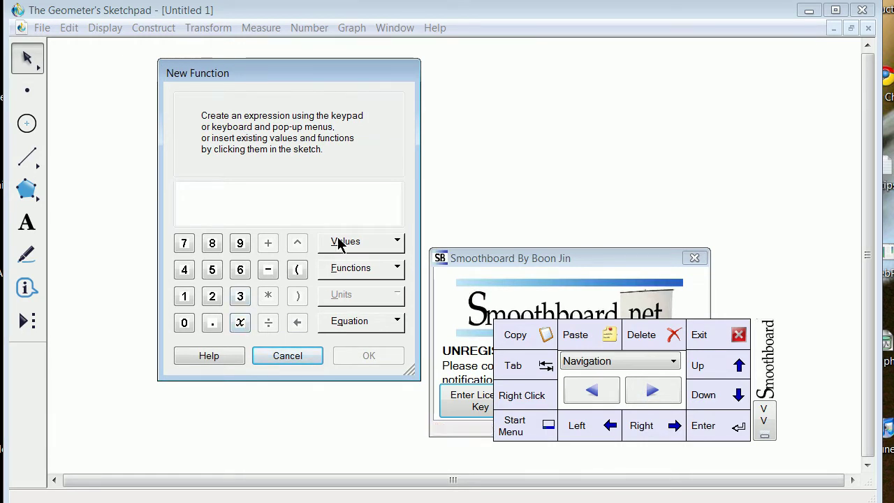
Enter the first two terms, x^4 − 3x^3, on the function keypad
{"action": "left_click", "coordinate": [240, 323]}
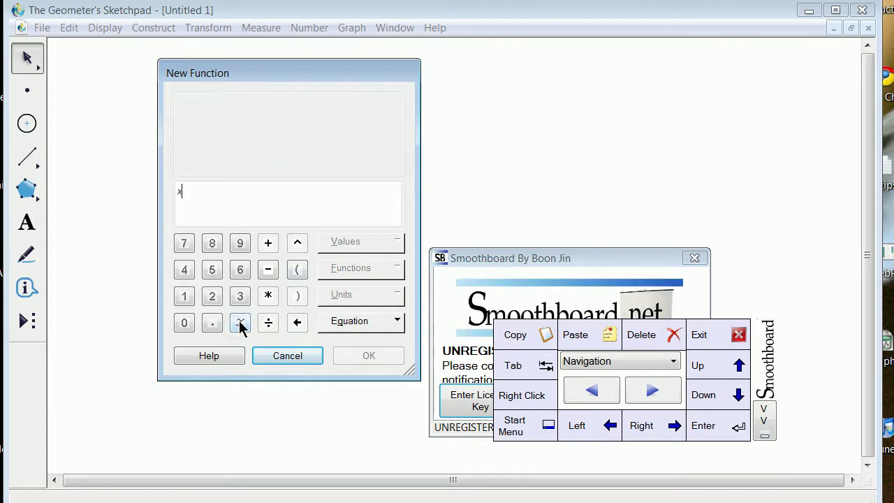
{"action": "left_click", "coordinate": [295, 246]}
{"action": "left_click", "coordinate": [185, 270]}
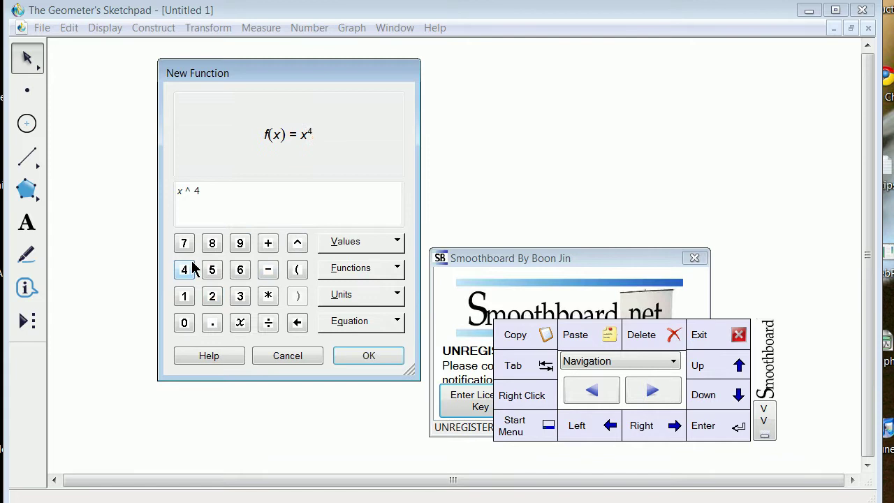
{"action": "left_click", "coordinate": [268, 271]}
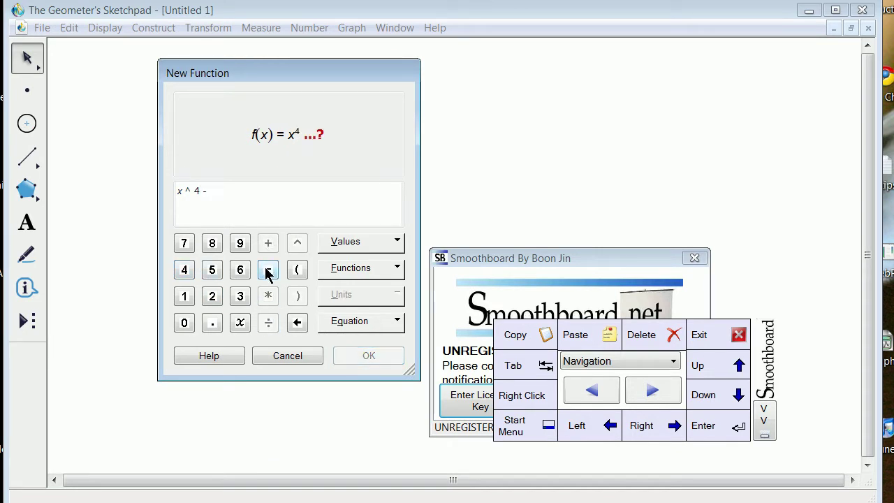
{"action": "left_click", "coordinate": [241, 297]}
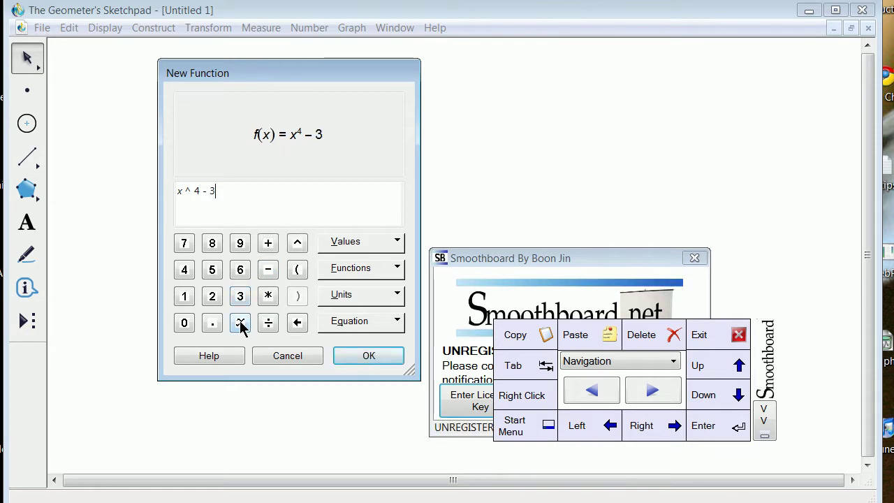
{"action": "left_click", "coordinate": [240, 324]}
{"action": "left_click", "coordinate": [297, 242]}
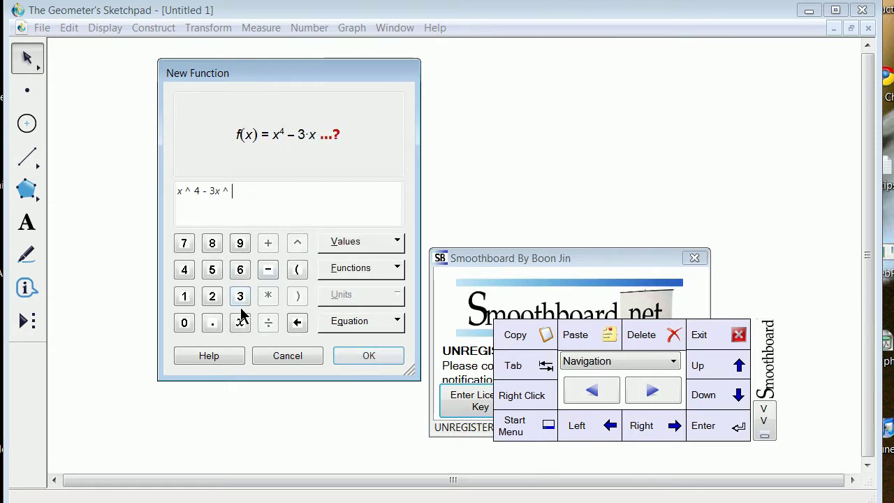
{"action": "left_click", "coordinate": [239, 296]}
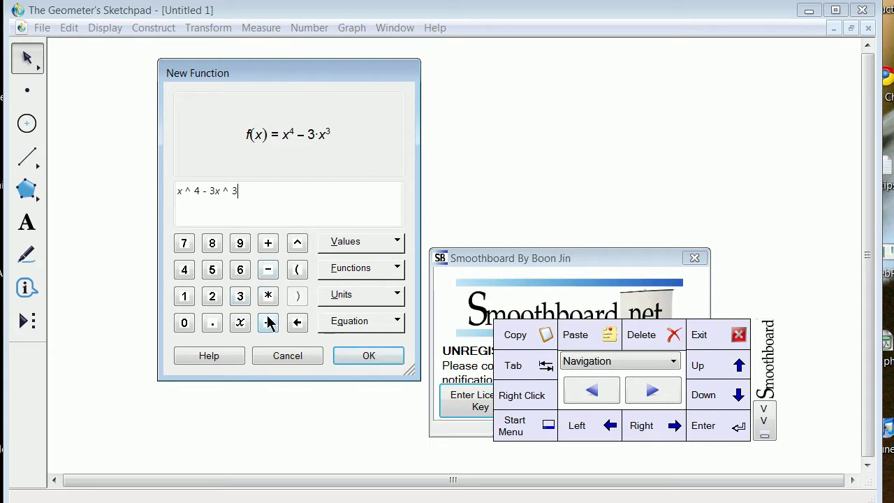
Finish the expression with + 3x^2 − x + 7
{"action": "left_click", "coordinate": [268, 242]}
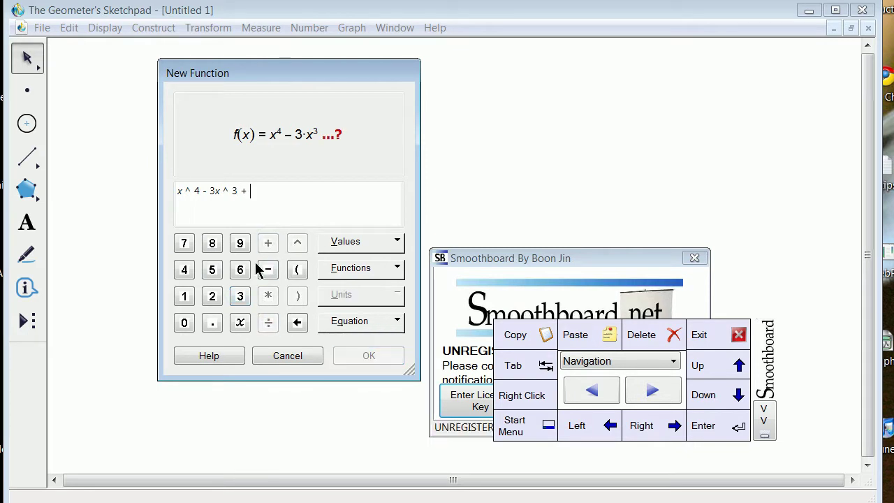
{"action": "left_click", "coordinate": [239, 296]}
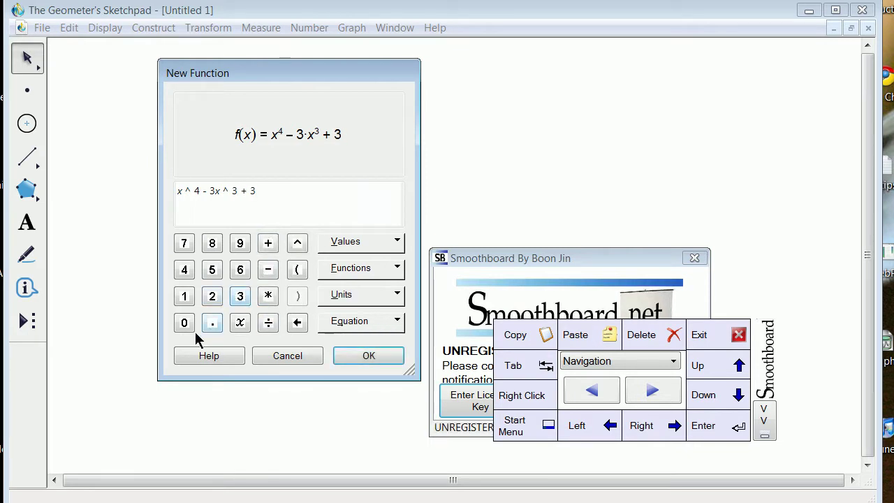
{"action": "left_click", "coordinate": [240, 322]}
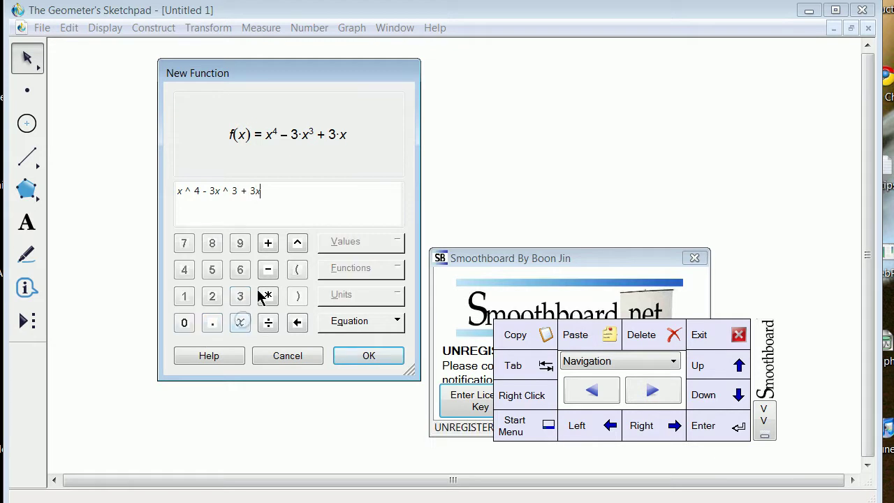
{"action": "left_click", "coordinate": [297, 246]}
{"action": "left_click", "coordinate": [212, 296]}
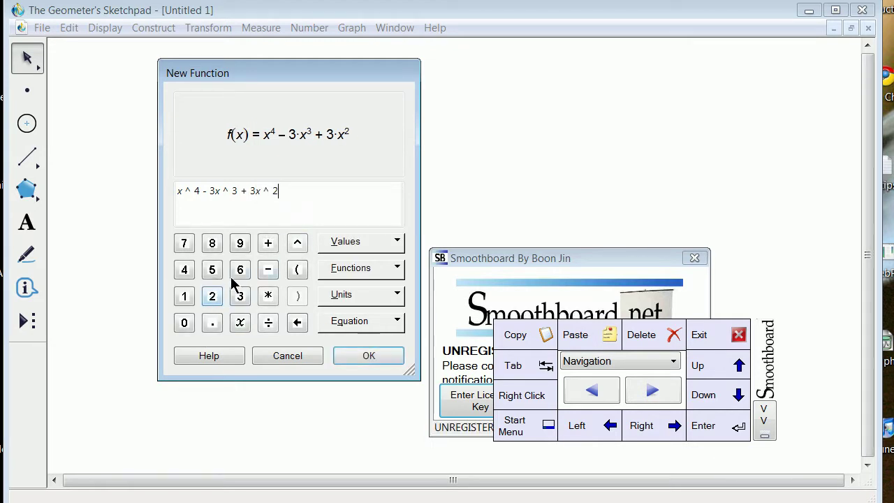
{"action": "left_click", "coordinate": [267, 269]}
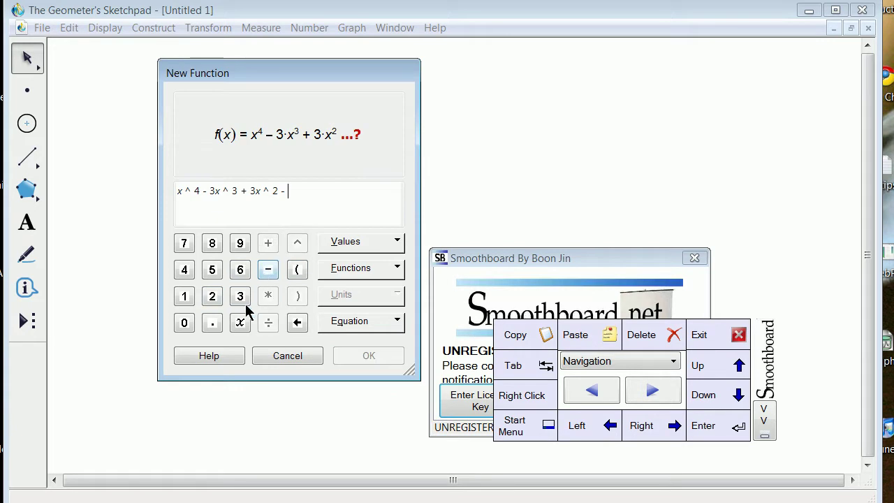
{"action": "left_click", "coordinate": [241, 322]}
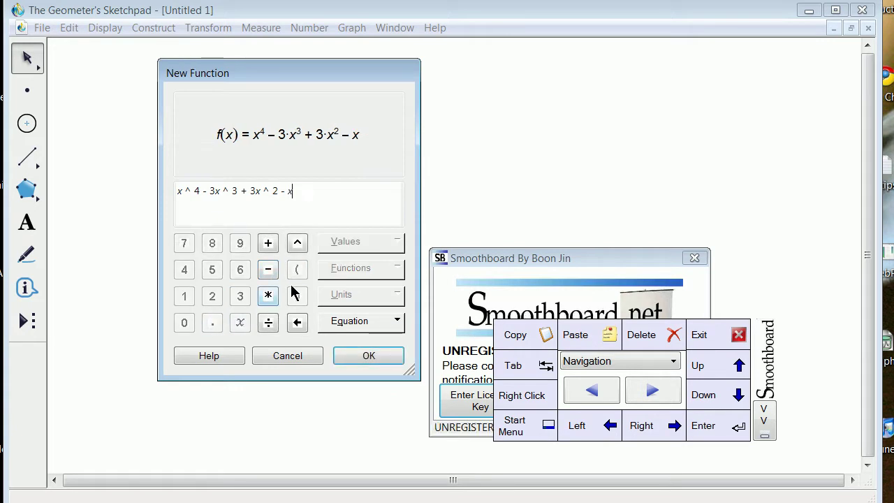
{"action": "left_click", "coordinate": [268, 243]}
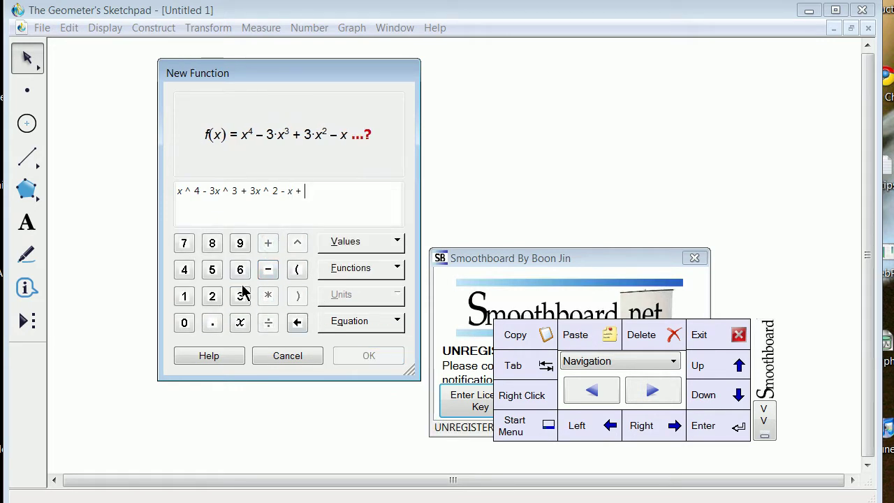
{"action": "left_click", "coordinate": [185, 243]}
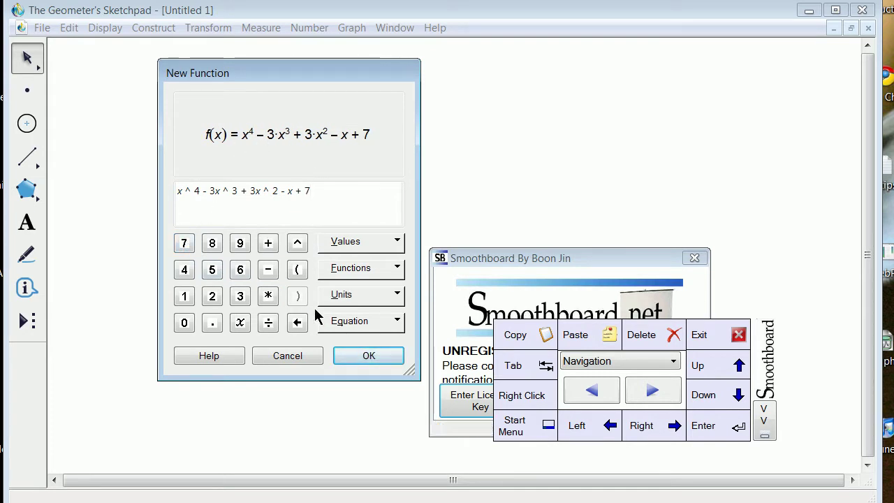
Add f(x) = x^4−3x^3+3x^2−x+7 to the sketch and plot it on a coordinate grid
{"action": "left_click", "coordinate": [368, 357]}
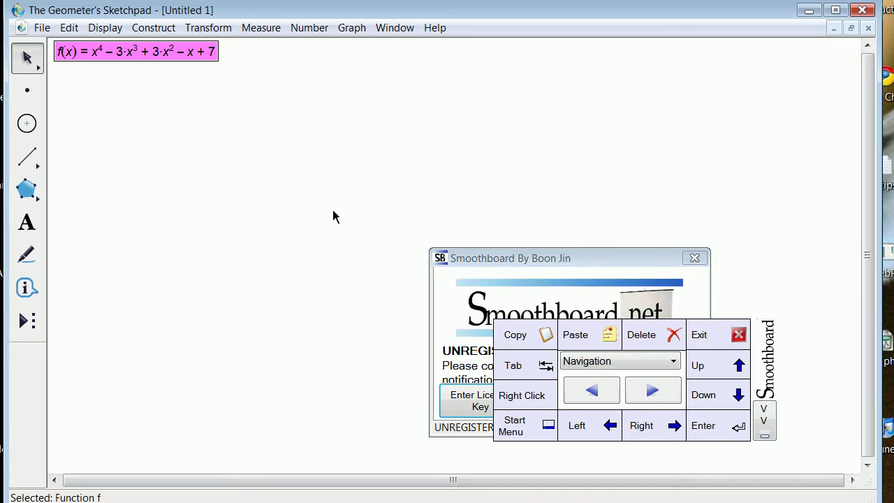
{"action": "left_click", "coordinate": [346, 30]}
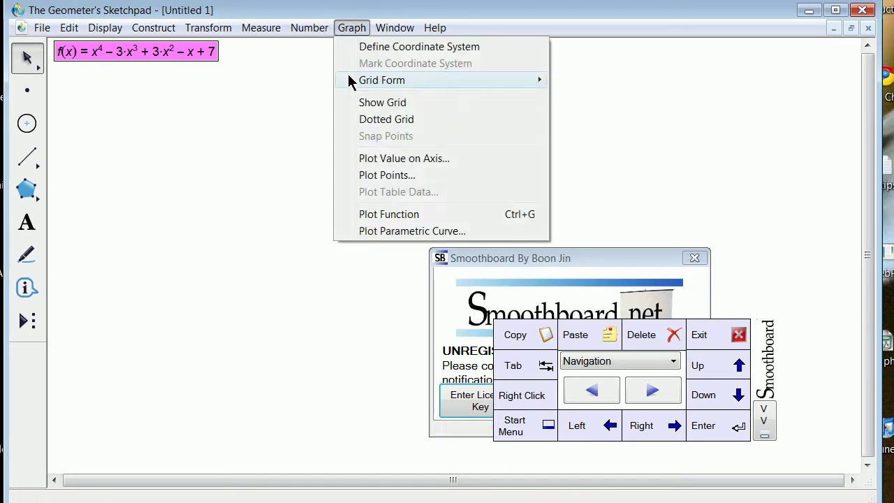
{"action": "left_click", "coordinate": [375, 215]}
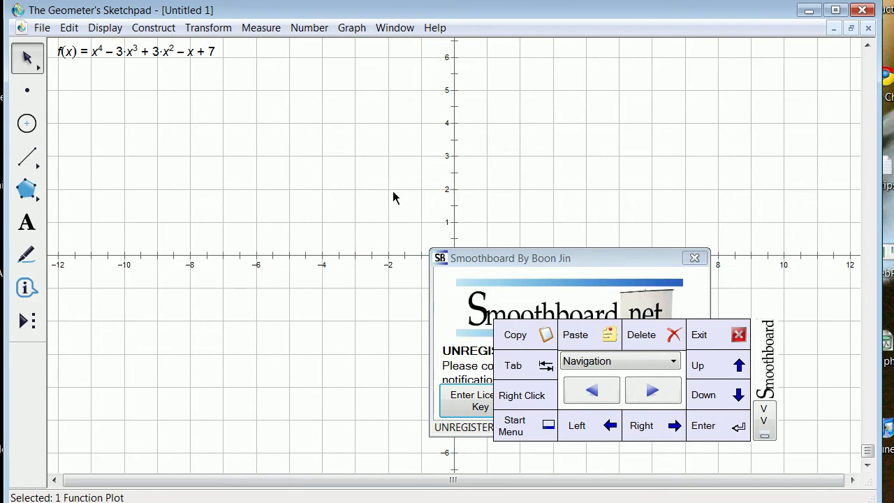